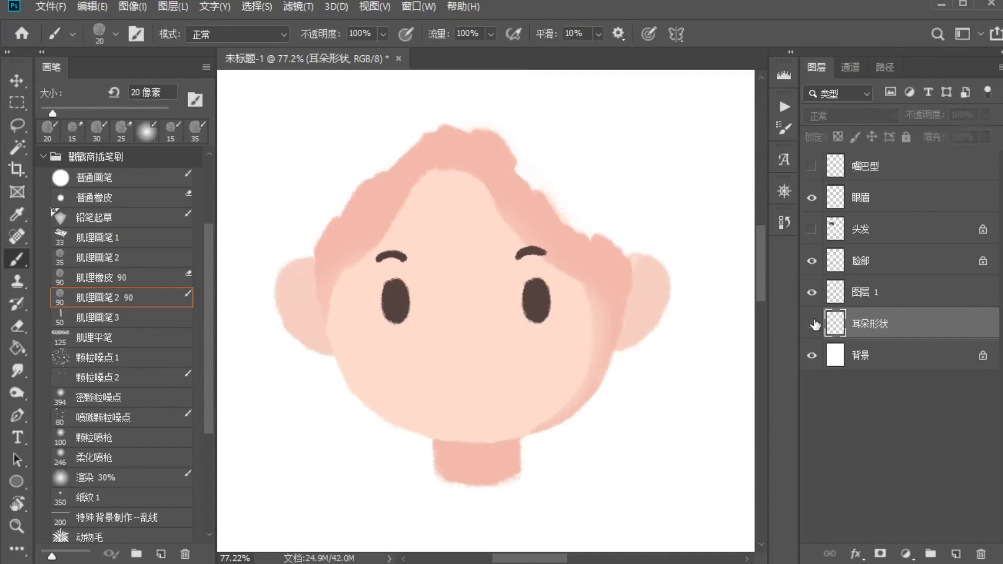
Step: Toggle the 耳朵形状 layer's visibility to compare the head with and without ears, and show the 头发 layer
{"action": "left_click", "coordinate": [812, 324]}
{"action": "left_click", "coordinate": [812, 323]}
{"action": "left_click", "coordinate": [812, 324]}
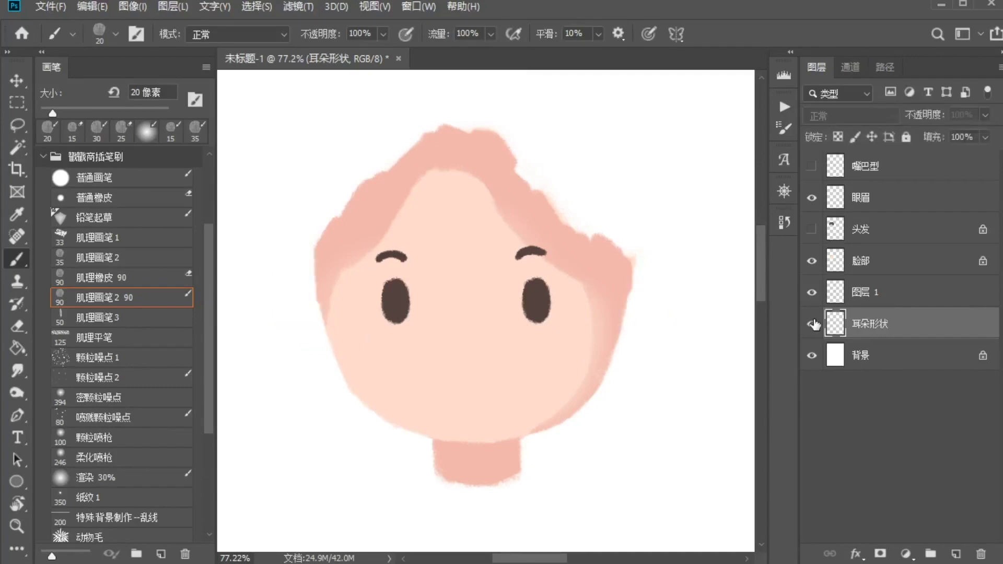
{"action": "left_click", "coordinate": [813, 324]}
{"action": "left_click", "coordinate": [813, 324]}
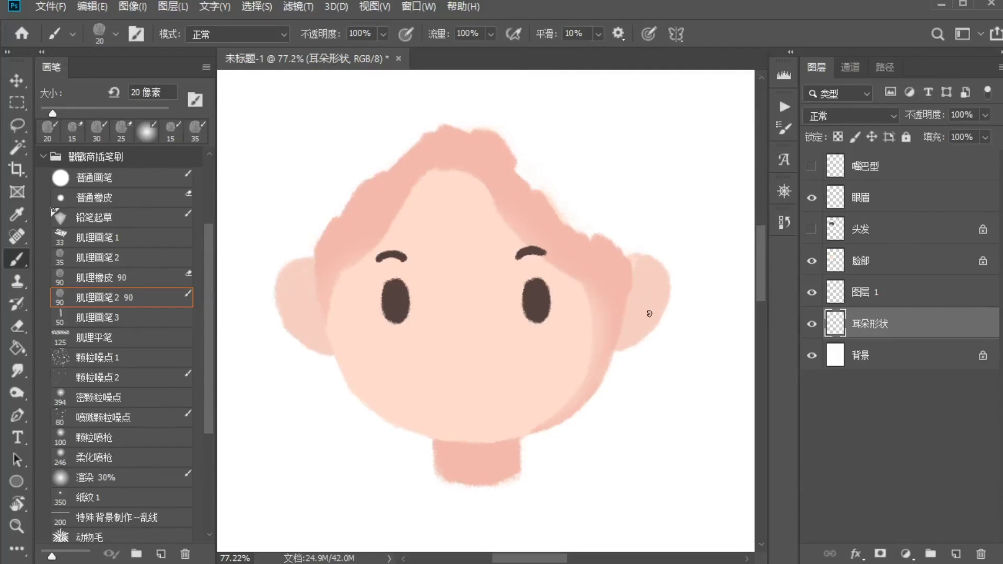
{"action": "left_click", "coordinate": [811, 229]}
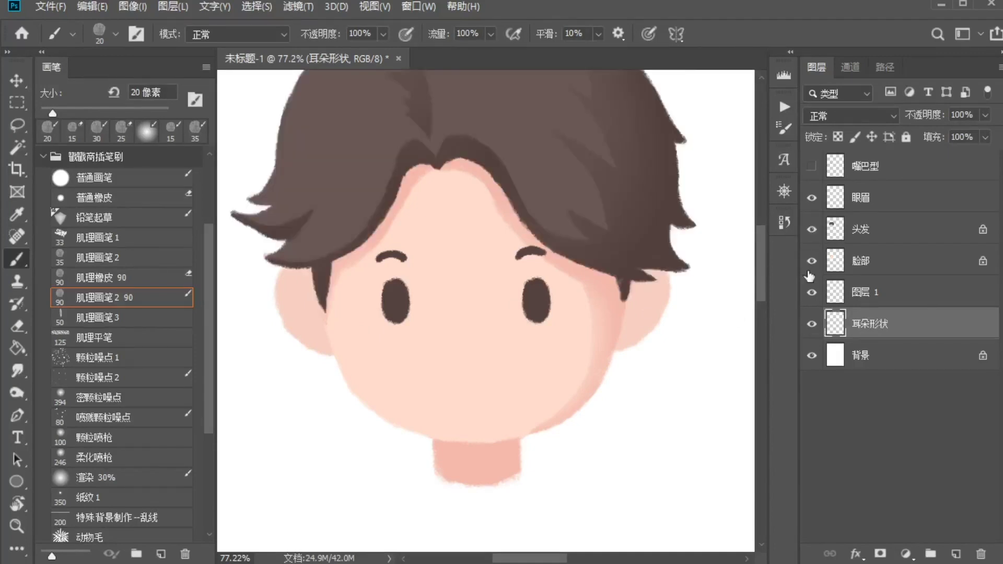
Step: With 图层 1 active, sample the neck colour and adjust the brush colour to H 12, S 35, B 92
{"action": "left_click", "coordinate": [891, 297]}
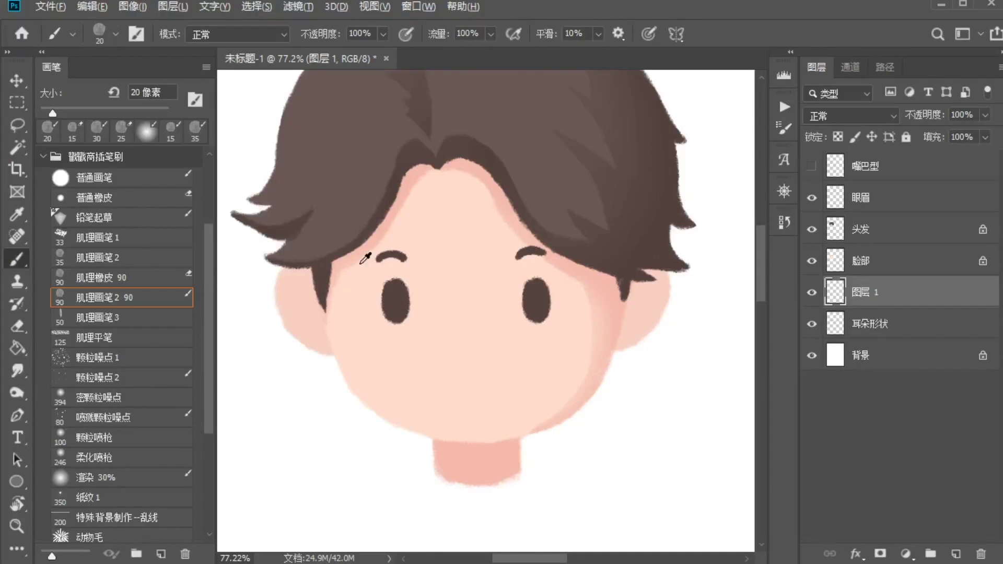
{"action": "left_click", "coordinate": [488, 459], "text": "alt"}
{"action": "key", "text": "F6"}
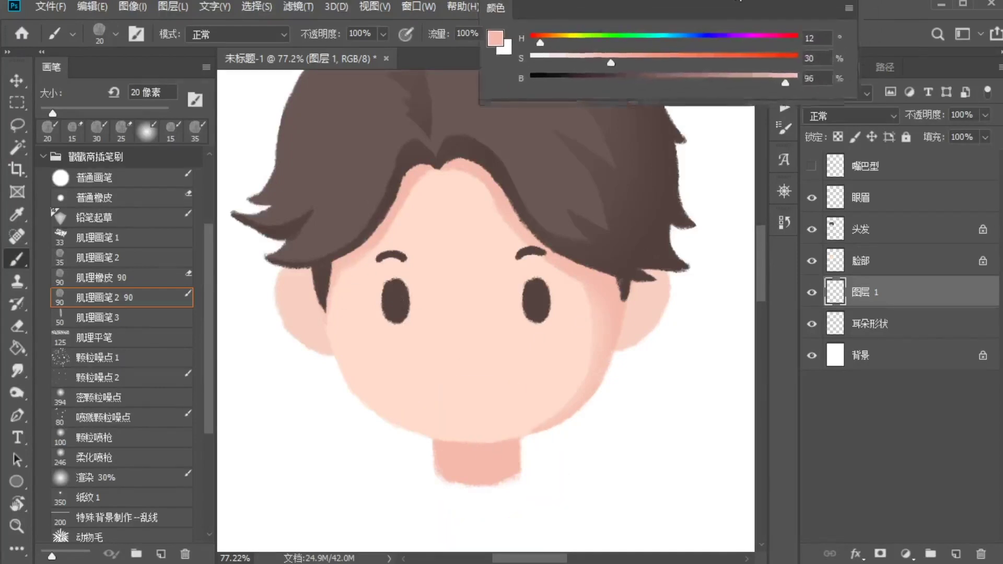
{"action": "left_click_drag", "start_coordinate": [293, 288], "coordinate": [315, 338]}
{"action": "key", "text": "ctrl+z"}
{"action": "left_click_drag", "start_coordinate": [786, 89], "coordinate": [777, 89]}
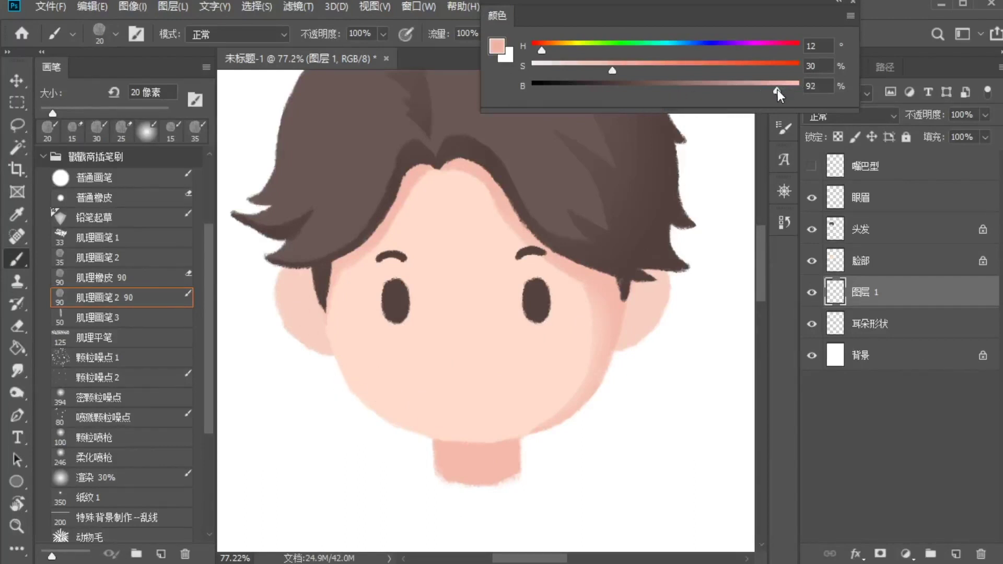
{"action": "left_click_drag", "start_coordinate": [615, 70], "coordinate": [626, 70]}
{"action": "left_click_drag", "start_coordinate": [289, 298], "coordinate": [311, 297]}
{"action": "key", "text": "ctrl+z"}
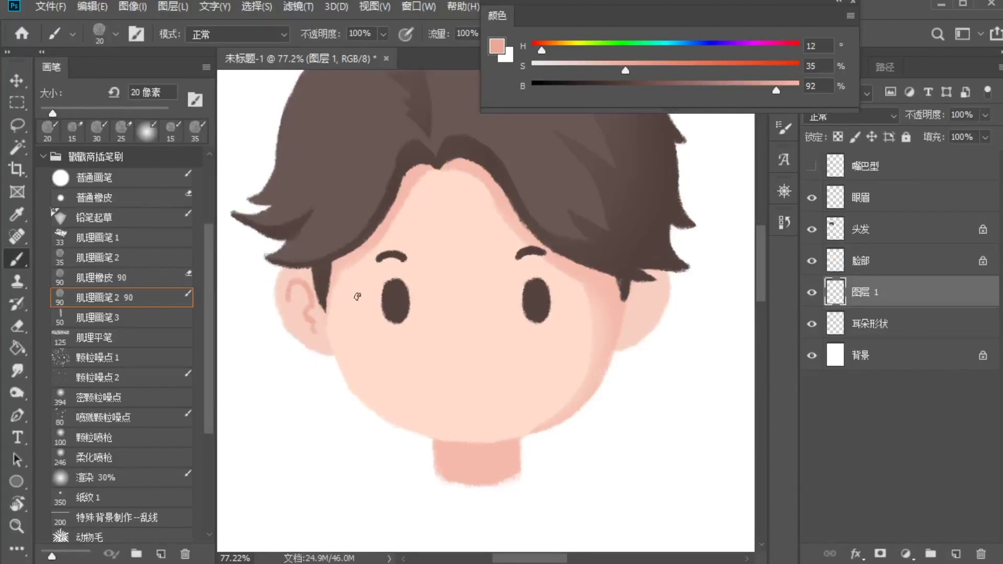
{"action": "left_click_drag", "start_coordinate": [660, 292], "coordinate": [659, 278]}
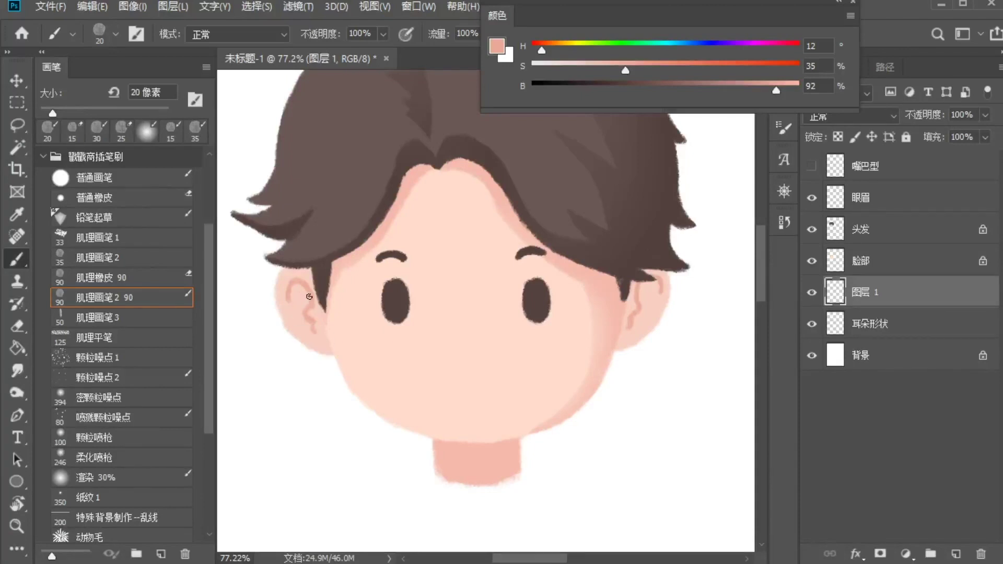
{"action": "left_click_drag", "start_coordinate": [638, 292], "coordinate": [649, 313]}
{"action": "mouse_move", "coordinate": [320, 317]}
{"action": "left_mouse_down"}
{"action": "mouse_move", "coordinate": [321, 331]}
{"action": "mouse_move", "coordinate": [305, 288]}
{"action": "left_mouse_up"}
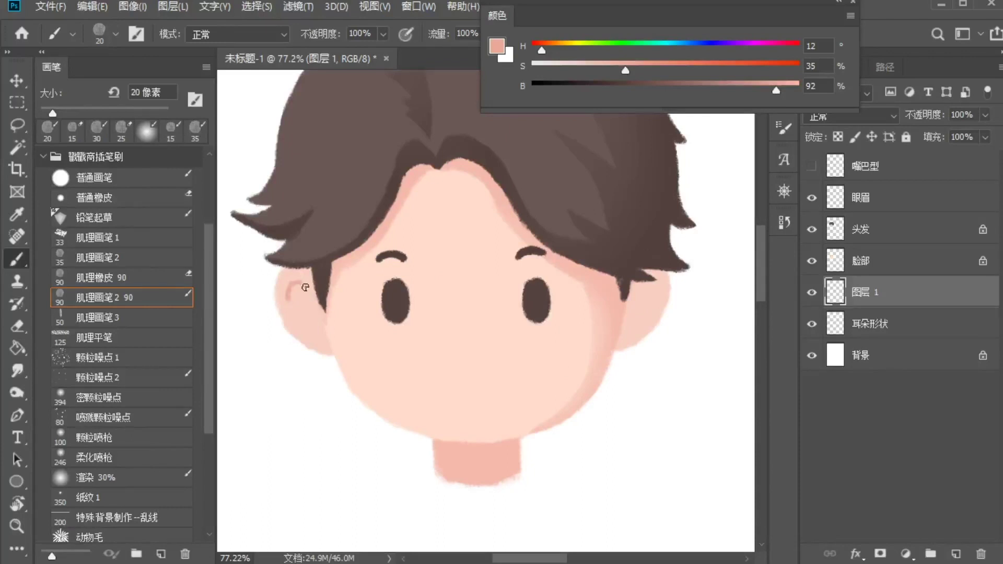
{"action": "mouse_move", "coordinate": [298, 319]}
{"action": "left_mouse_down"}
{"action": "mouse_move", "coordinate": [306, 302]}
{"action": "mouse_move", "coordinate": [314, 318]}
{"action": "left_mouse_up"}
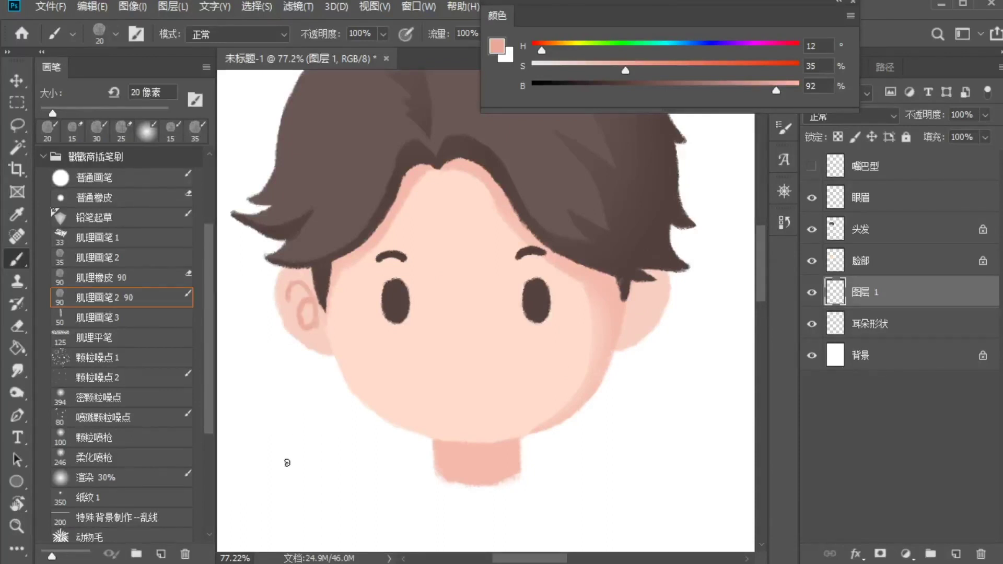
{"action": "key", "text": "ctrl+z"}
{"action": "key", "text": "ctrl+z"}
{"action": "left_click_drag", "start_coordinate": [305, 283], "coordinate": [310, 330]}
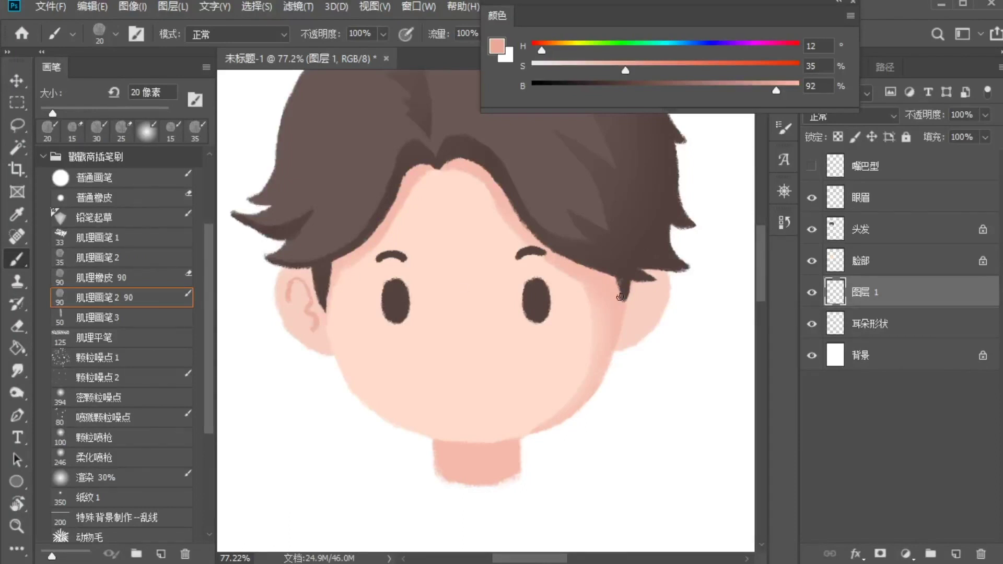
{"action": "left_click_drag", "start_coordinate": [305, 294], "coordinate": [297, 320]}
{"action": "key", "text": "ctrl+z"}
{"action": "key", "text": "ctrl+z"}
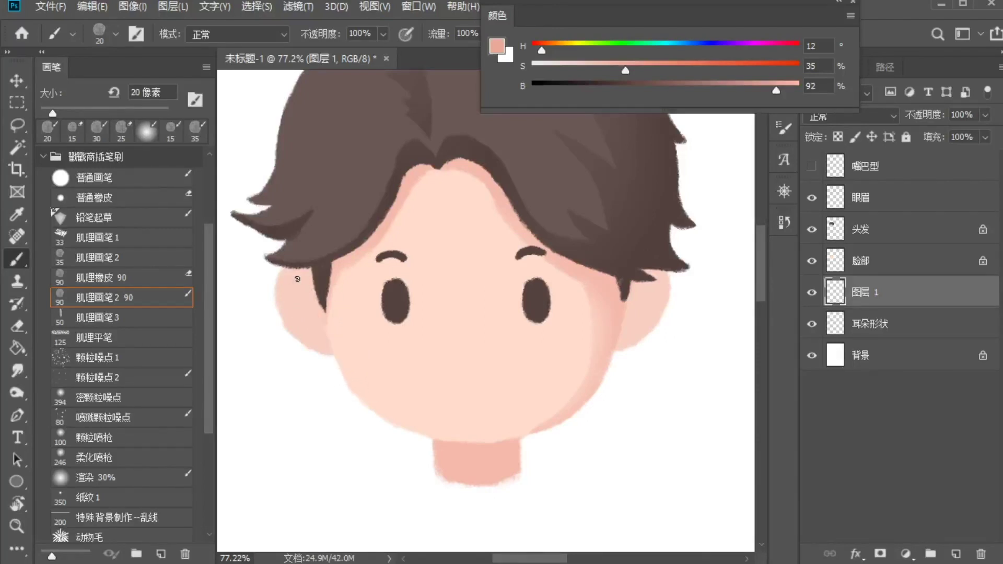
Step: Paint a filled, darker pink inner-ear shape on the left ear
{"action": "left_click_drag", "start_coordinate": [295, 283], "coordinate": [289, 289]}
{"action": "mouse_move", "coordinate": [294, 283]}
{"action": "left_mouse_down"}
{"action": "mouse_move", "coordinate": [302, 277]}
{"action": "mouse_move", "coordinate": [311, 300]}
{"action": "mouse_move", "coordinate": [311, 291]}
{"action": "mouse_move", "coordinate": [316, 325]}
{"action": "mouse_move", "coordinate": [306, 322]}
{"action": "left_mouse_up"}
{"action": "left_click_drag", "start_coordinate": [303, 285], "coordinate": [291, 301]}
Step: Using the 肌理橡皮 90 eraser at 20 pixels, carve a small notch into the face side of the left inner-ear shape
{"action": "left_click", "coordinate": [157, 277]}
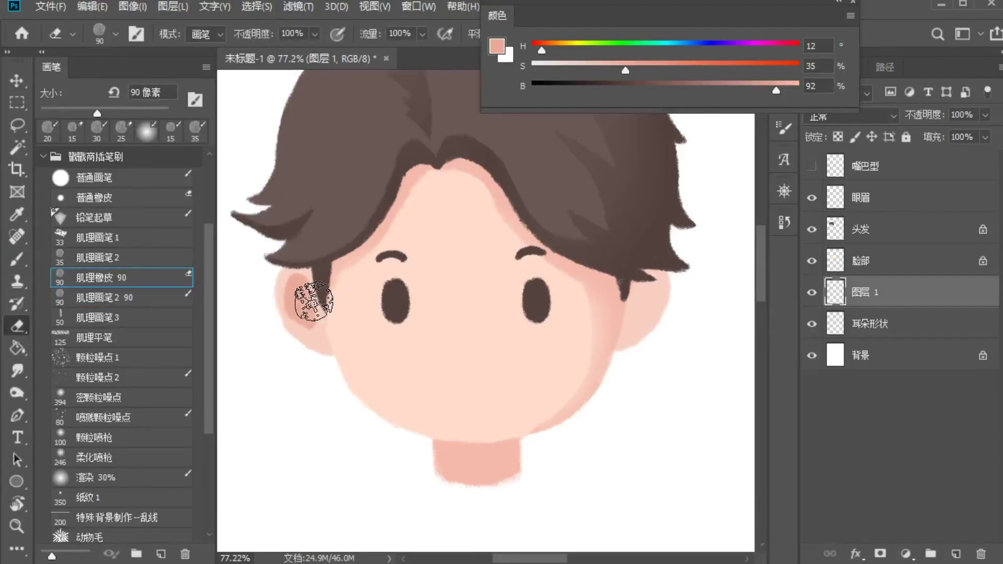
{"action": "key", "text": "bracketleft"}
{"action": "key", "text": "bracketleft"}
{"action": "key", "text": "bracketleft"}
{"action": "key", "text": "bracketleft"}
{"action": "key", "text": "bracketleft"}
{"action": "key", "text": "bracketleft"}
{"action": "key", "text": "bracketleft"}
{"action": "key", "text": "bracketleft"}
{"action": "key", "text": "bracketleft"}
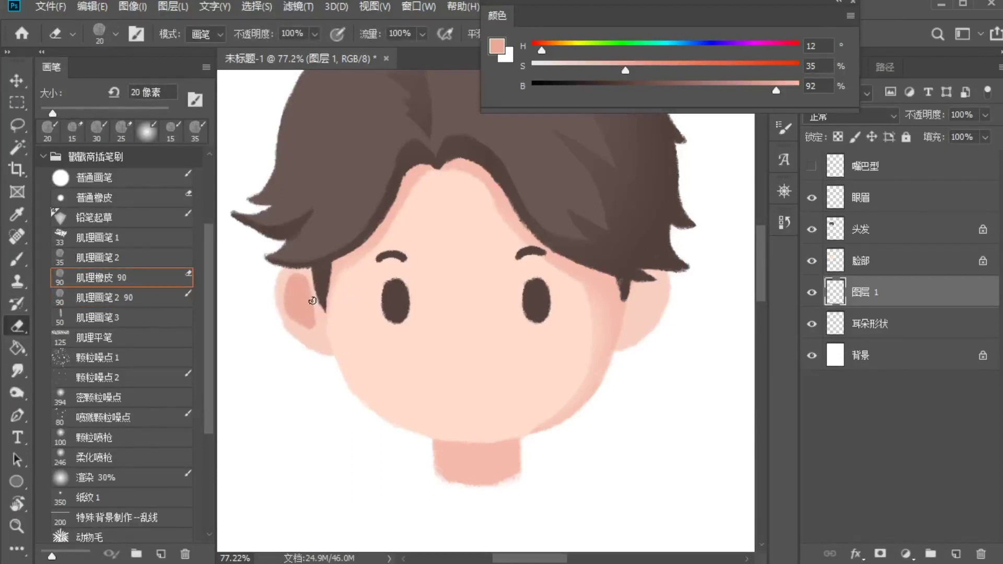
{"action": "left_click", "coordinate": [312, 300]}
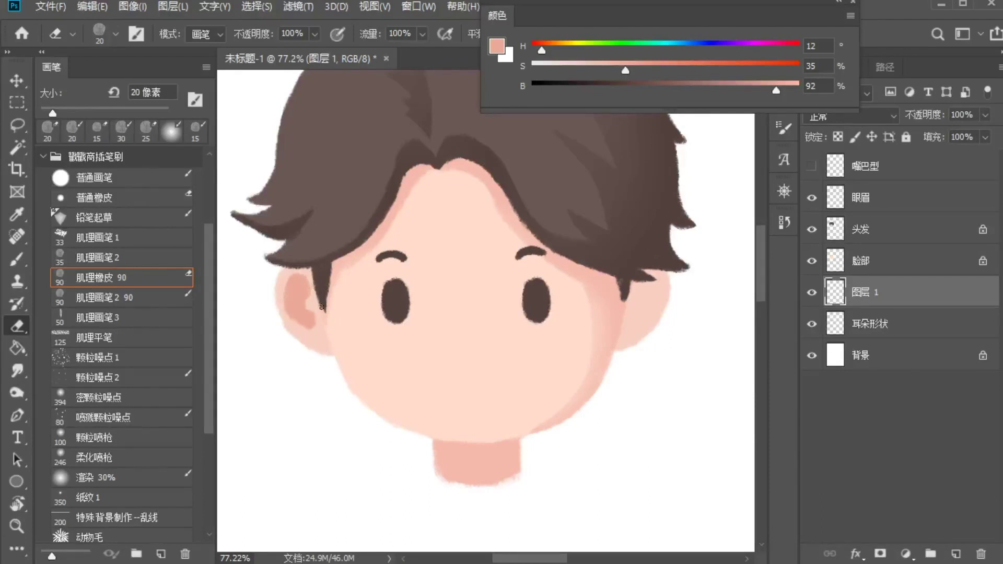
Step: Lock the transparent pixels of 图层 1 and shade inside the left inner-ear shape with H 8, S 40, B 88
{"action": "left_click", "coordinate": [839, 137]}
{"action": "key", "text": "b"}
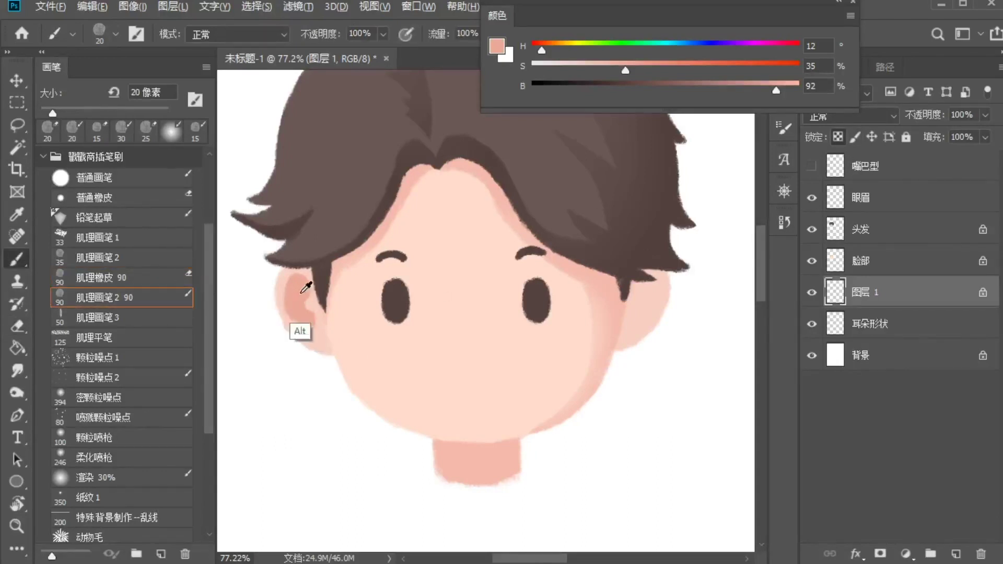
{"action": "left_click_drag", "start_coordinate": [775, 89], "coordinate": [765, 90]}
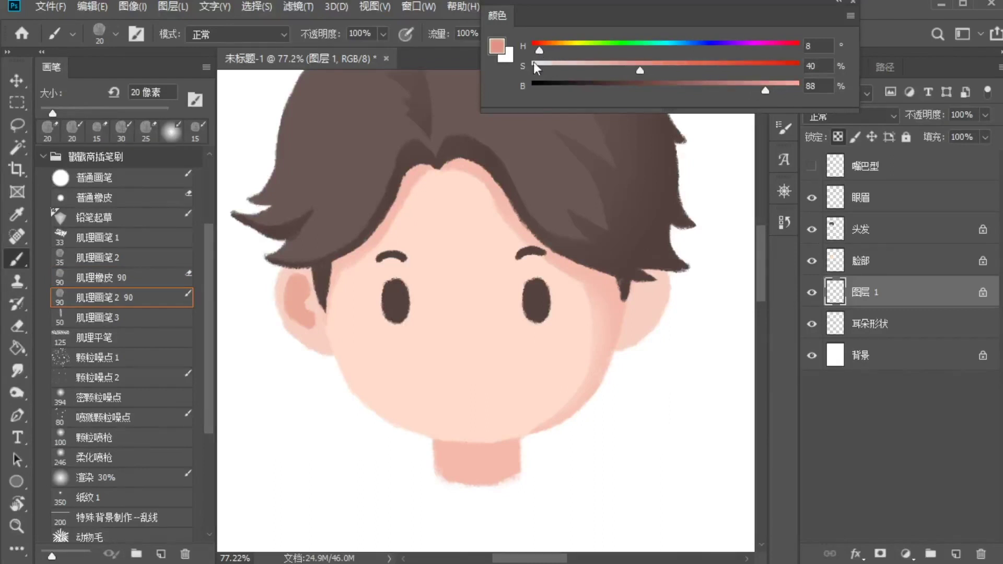
{"action": "mouse_move", "coordinate": [306, 291]}
{"action": "left_mouse_down"}
{"action": "mouse_move", "coordinate": [311, 313]}
{"action": "mouse_move", "coordinate": [313, 288]}
{"action": "left_mouse_up"}
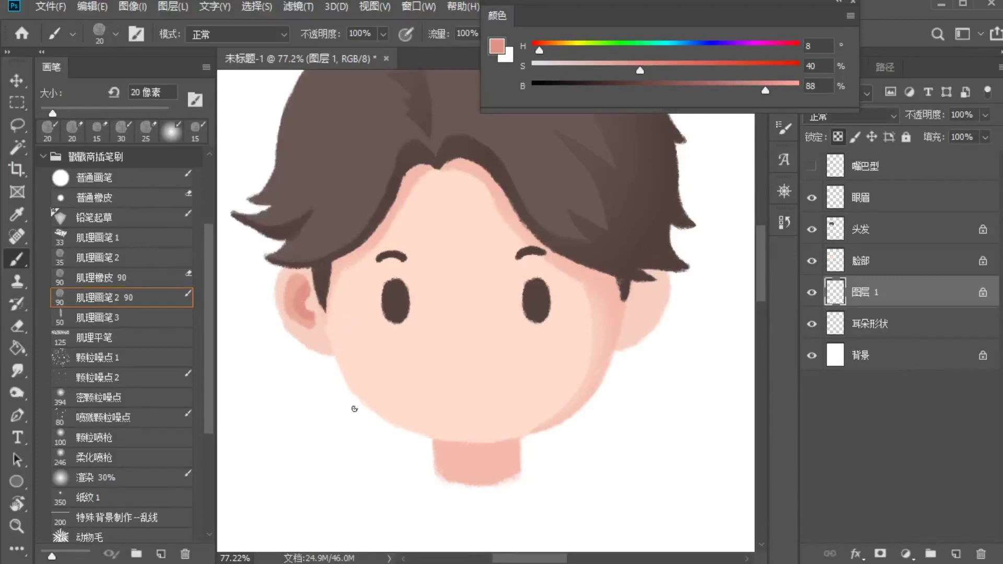
Step: Paint a matching inner-ear shape on the right ear in H 12, S 35, B 92 and erase a notch beside the face
{"action": "left_click", "coordinate": [658, 284], "text": "alt"}
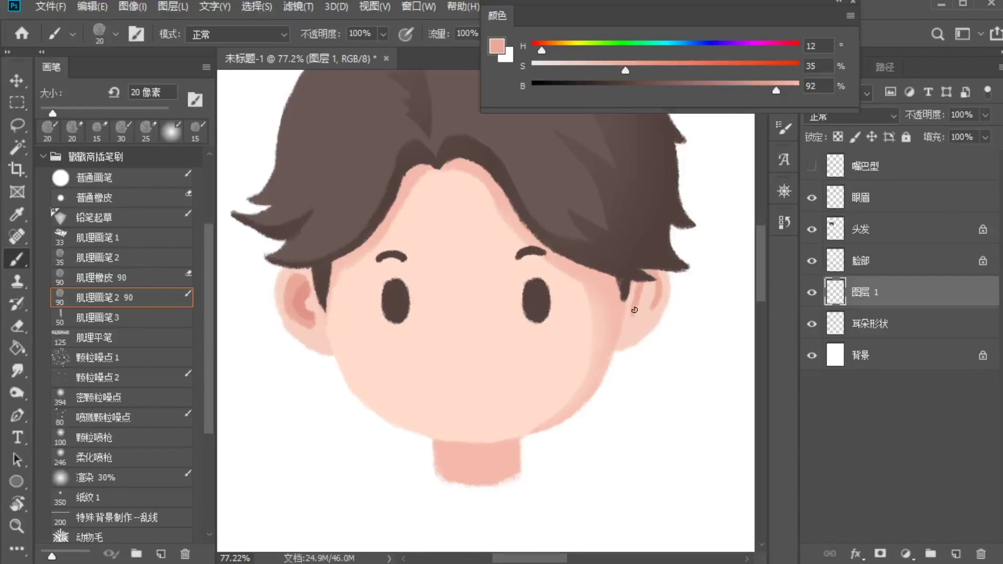
{"action": "mouse_move", "coordinate": [651, 312]}
{"action": "left_mouse_down"}
{"action": "mouse_move", "coordinate": [653, 279]}
{"action": "mouse_move", "coordinate": [640, 313]}
{"action": "mouse_move", "coordinate": [652, 279]}
{"action": "mouse_move", "coordinate": [652, 306]}
{"action": "mouse_move", "coordinate": [640, 283]}
{"action": "left_mouse_up"}
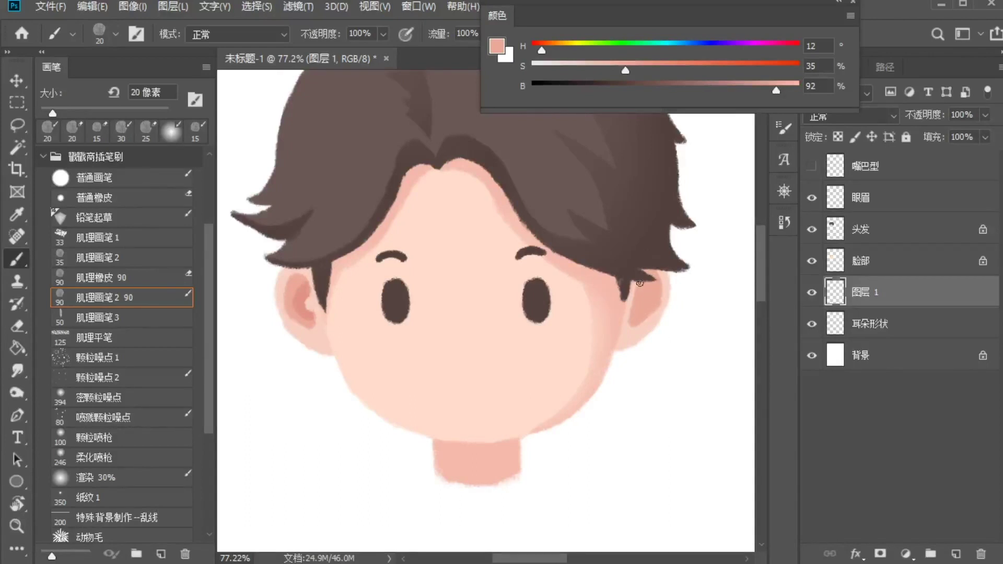
{"action": "key", "text": "e"}
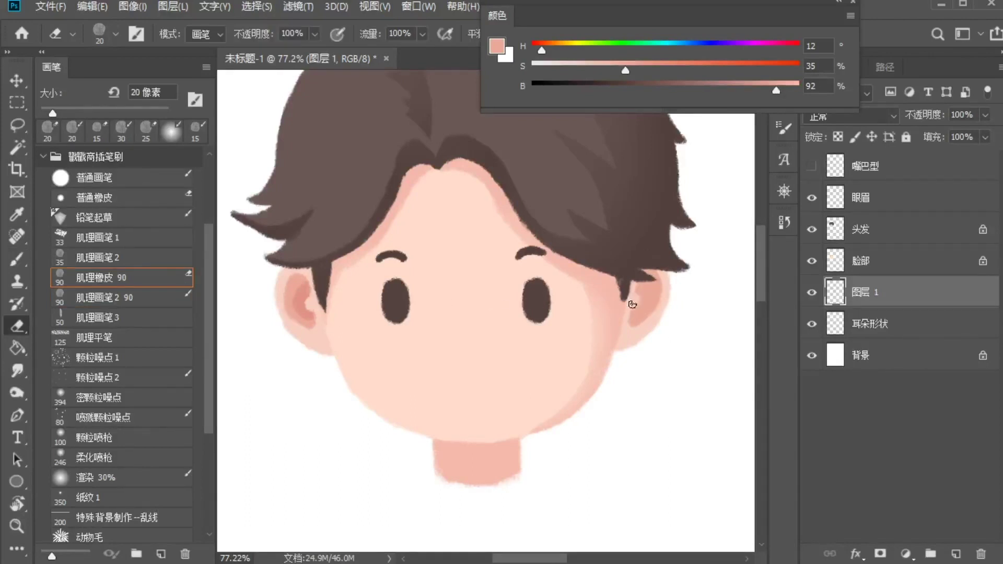
Step: Lock the transparent pixels of 图层 1 and shade the right inner-ear shape with the sampled H 8, S 40, B 88
{"action": "left_click", "coordinate": [839, 136]}
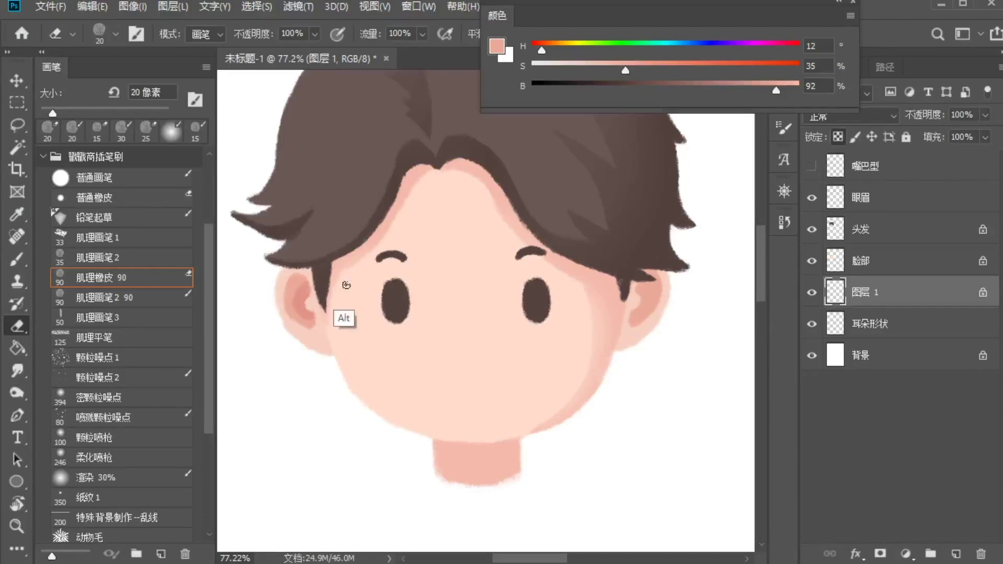
{"action": "key", "text": "b"}
{"action": "left_click", "coordinate": [299, 333], "text": "alt"}
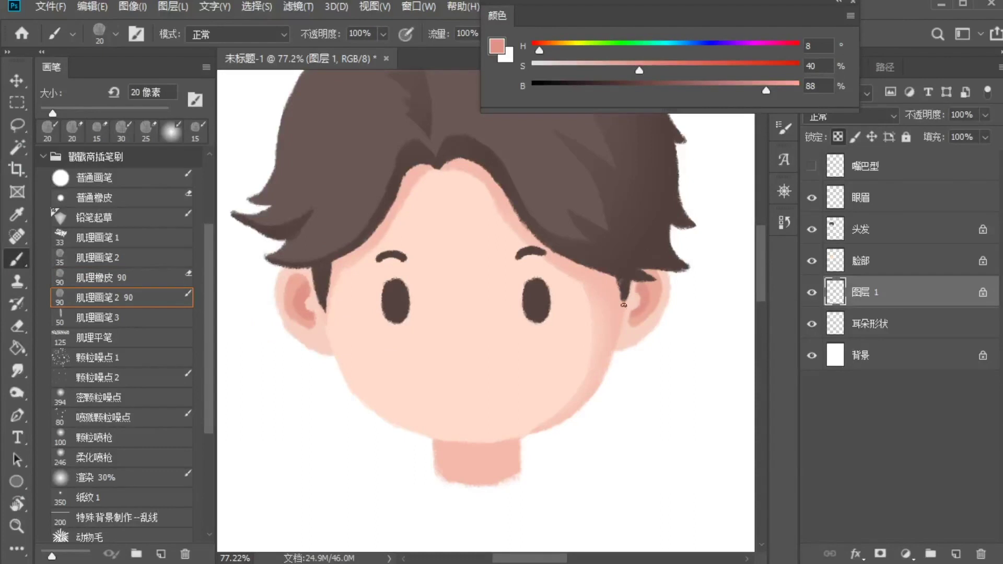
Step: Add a layer above 图层 1, clip both to 耳朵形状, and paint an H 12, S 35, B 92 shadow along the left earlobe
{"action": "left_click", "coordinate": [449, 398], "text": "alt"}
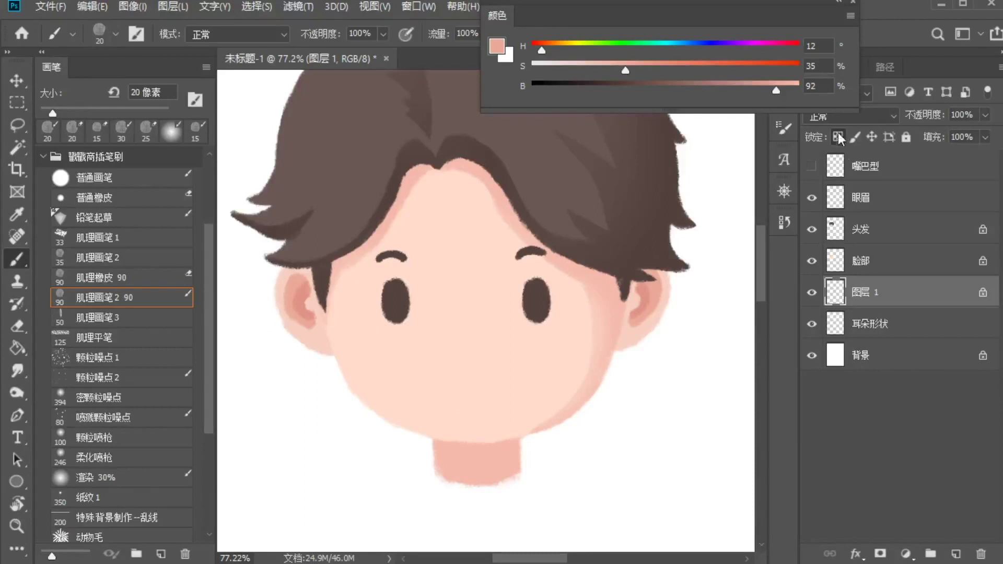
{"action": "key", "text": "alt+bracketleft"}
{"action": "left_click", "coordinate": [906, 297]}
{"action": "left_click", "coordinate": [956, 554]}
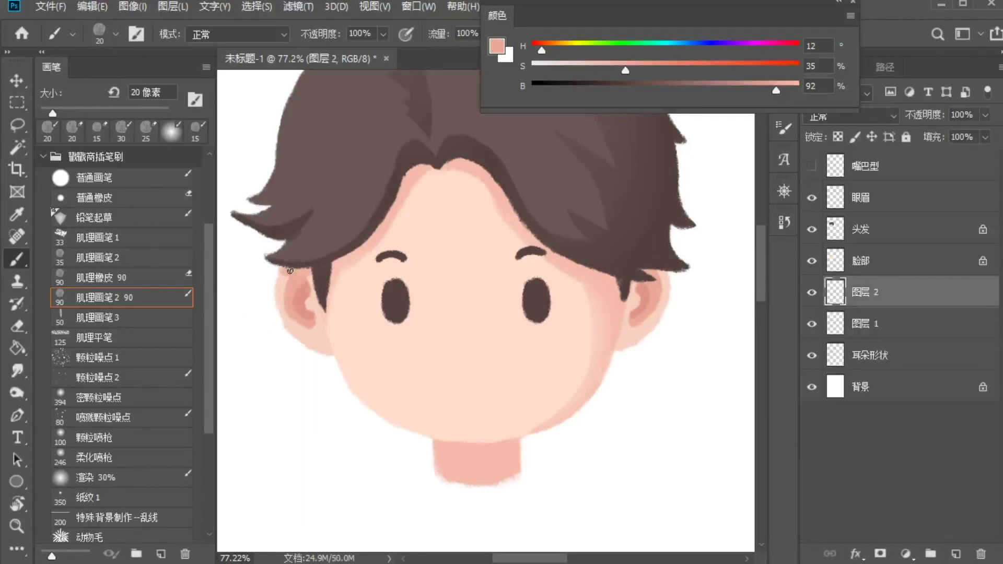
{"action": "left_click", "coordinate": [900, 340], "text": "alt"}
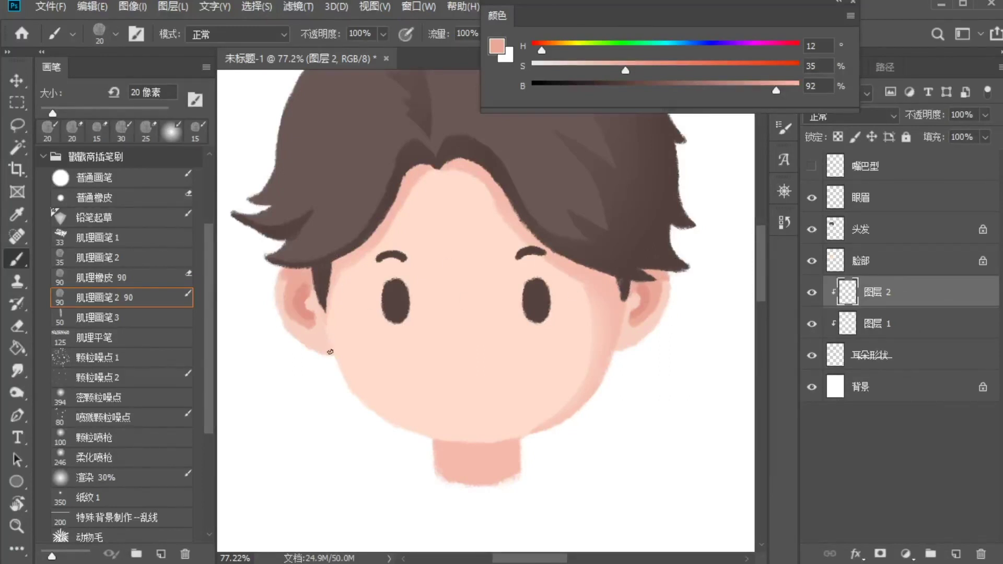
{"action": "left_click_drag", "start_coordinate": [302, 338], "coordinate": [316, 340]}
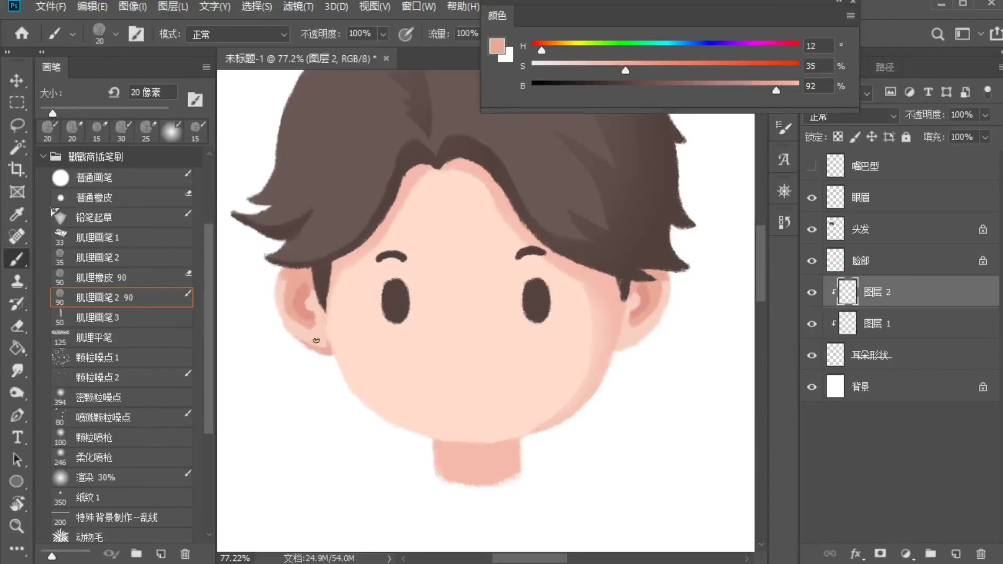
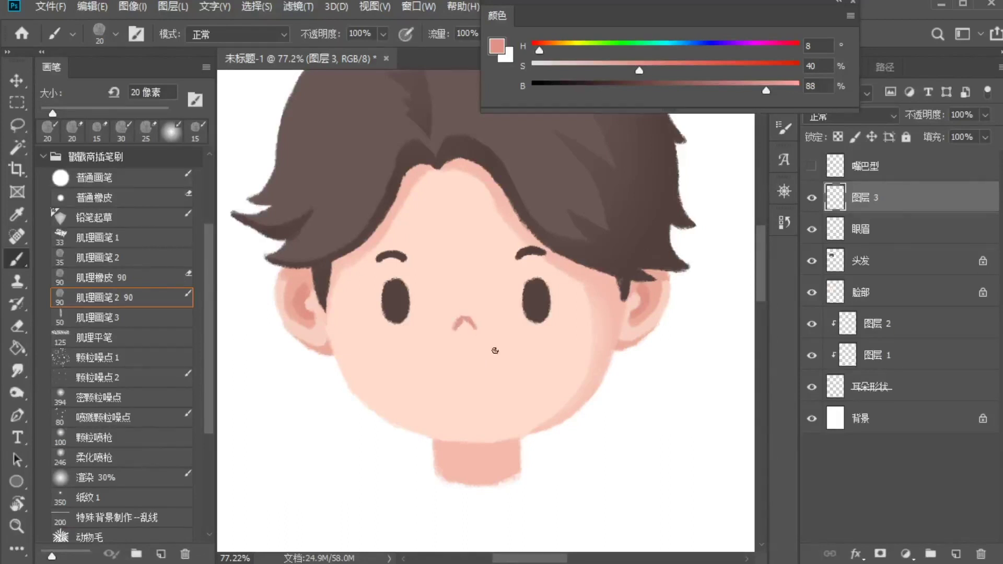
Step: Create a new layer above 眼眉 and set up the 渲染 30% brush with colour H 8, S 98, B 99
{"action": "left_click", "coordinate": [898, 232]}
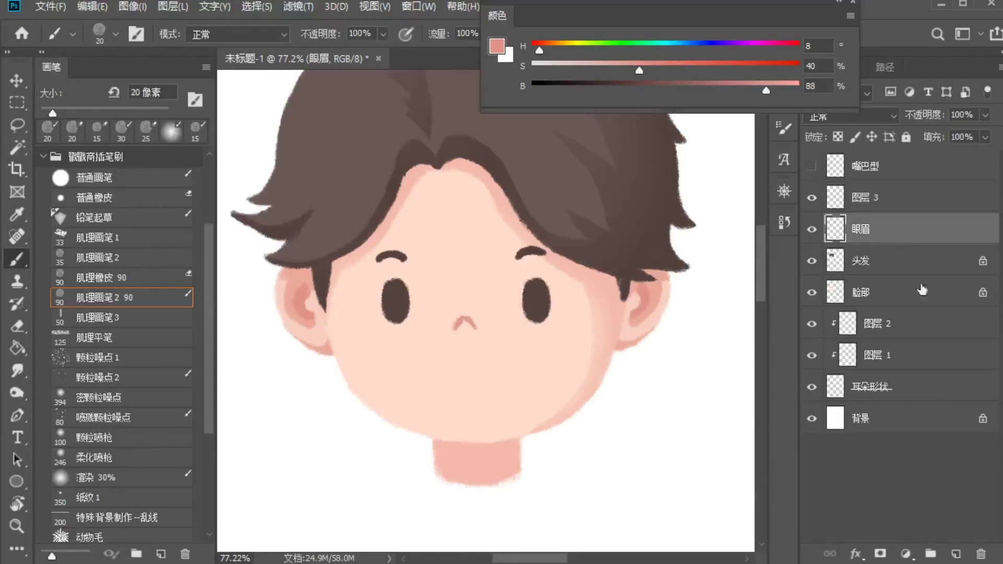
{"action": "left_click", "coordinate": [956, 554]}
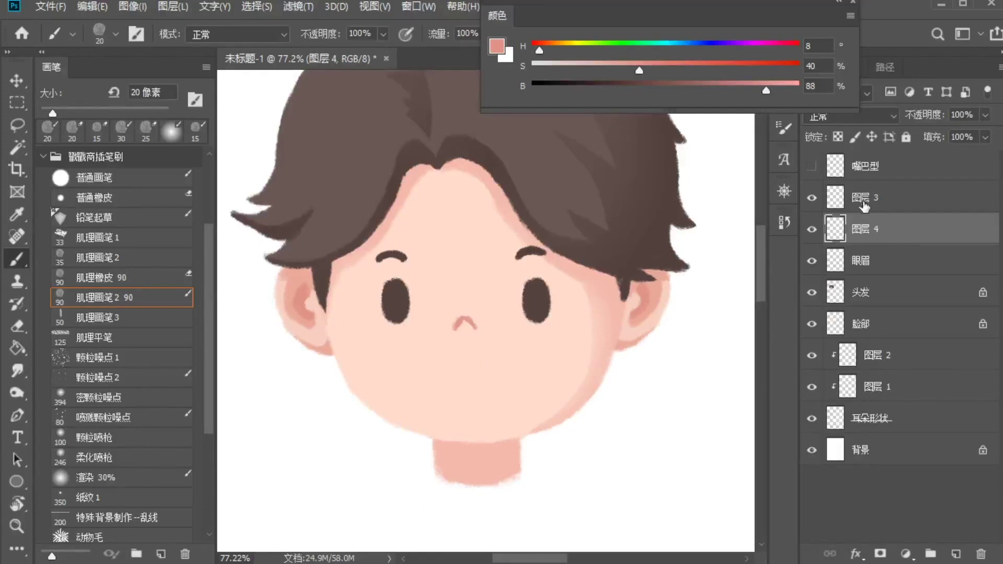
{"action": "left_click", "coordinate": [130, 477]}
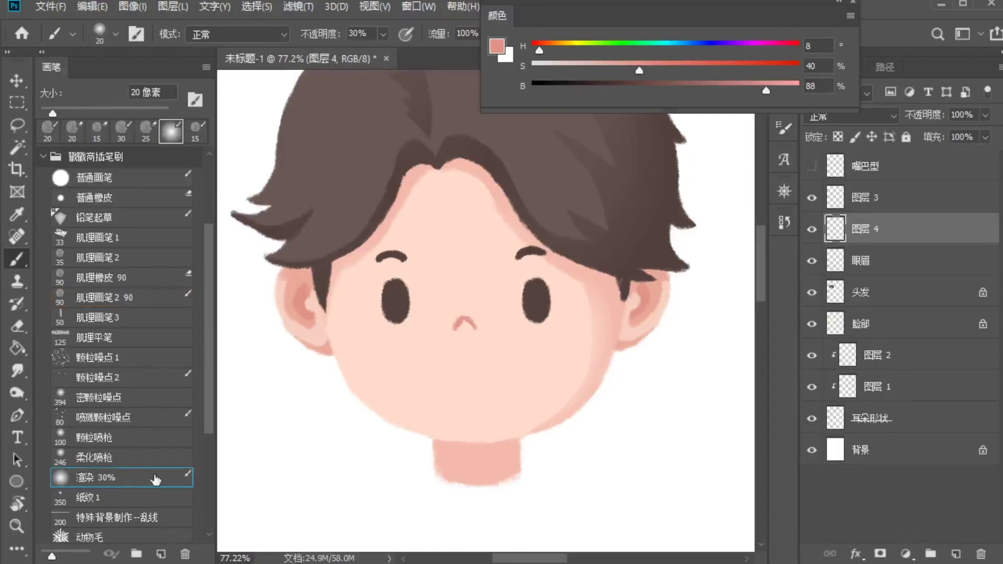
{"action": "left_click_drag", "start_coordinate": [688, 65], "coordinate": [795, 89]}
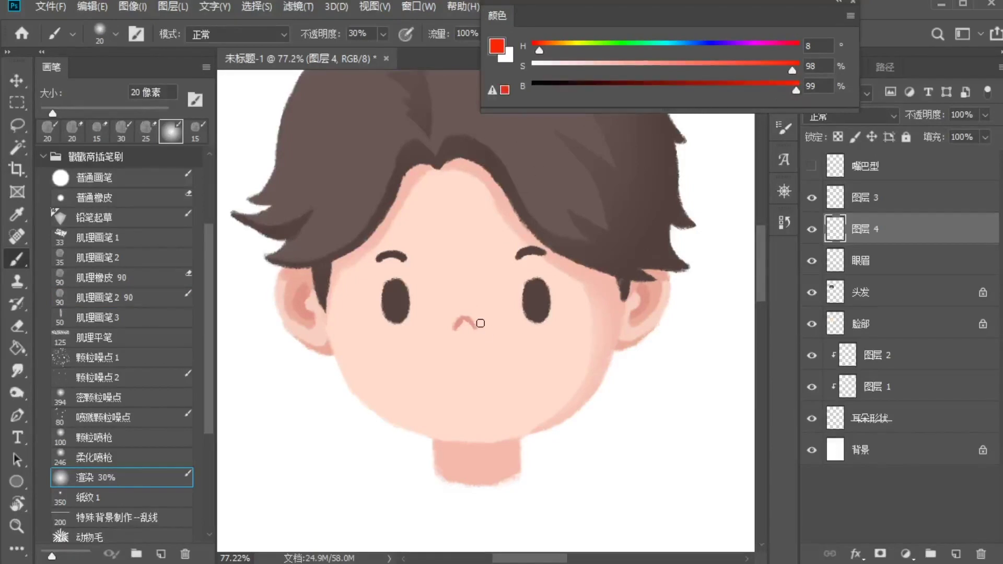
Step: Paint a soft red blush around and below the nose at brush size 80 pixels, comparing the strokes by undoing and redoing them
{"action": "key", "text": "bracketright"}
{"action": "key", "text": "bracketright"}
{"action": "key", "text": "bracketright"}
{"action": "key", "text": "bracketright"}
{"action": "key", "text": "bracketright"}
{"action": "key", "text": "bracketright"}
{"action": "left_click_drag", "start_coordinate": [461, 324], "coordinate": [465, 343]}
{"action": "key", "text": "ctrl+z"}
{"action": "key", "text": "ctrl+shift+z"}
{"action": "key", "text": "ctrl+z"}
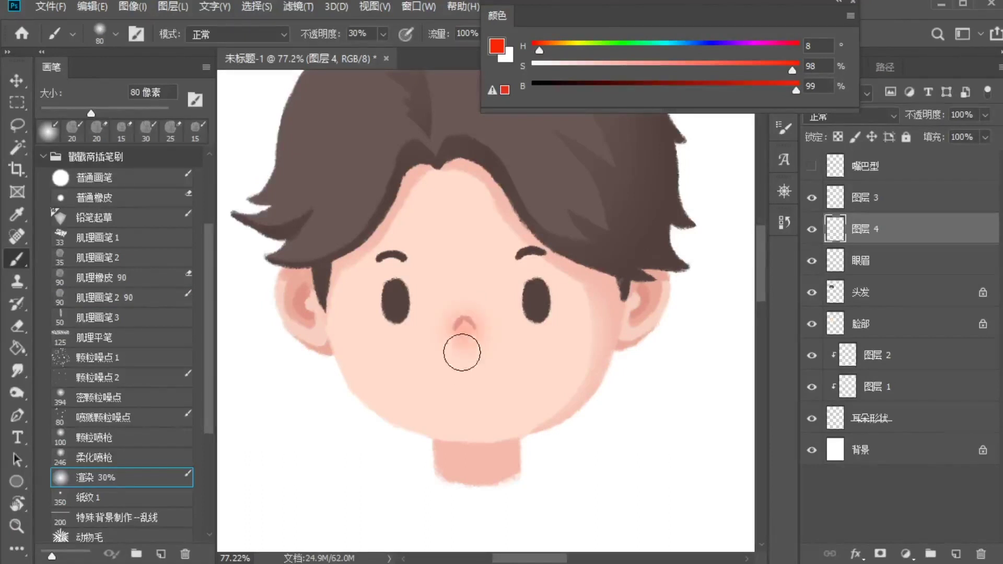
{"action": "key", "text": "ctrl+shift+z"}
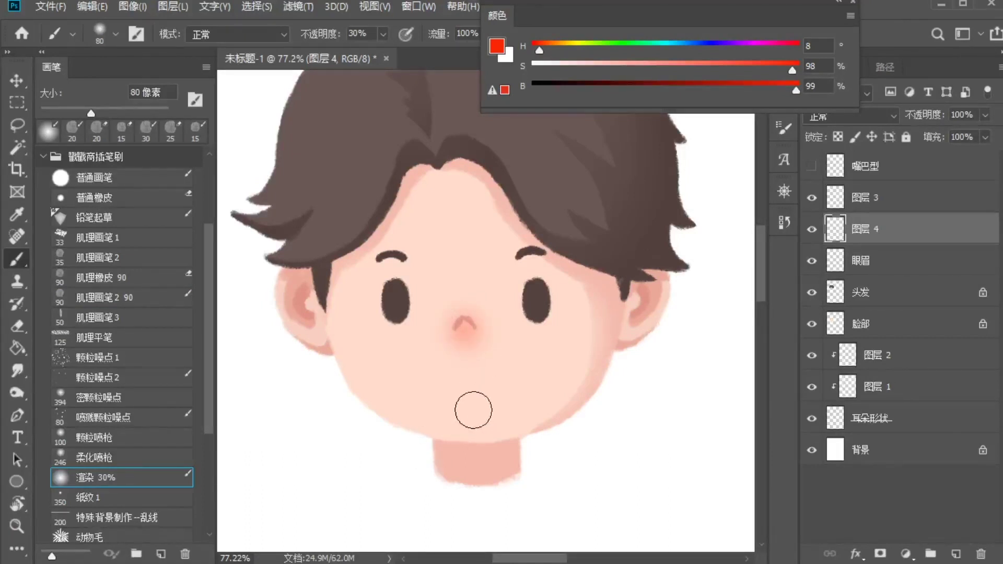
{"action": "key", "text": "ctrl+shift+z"}
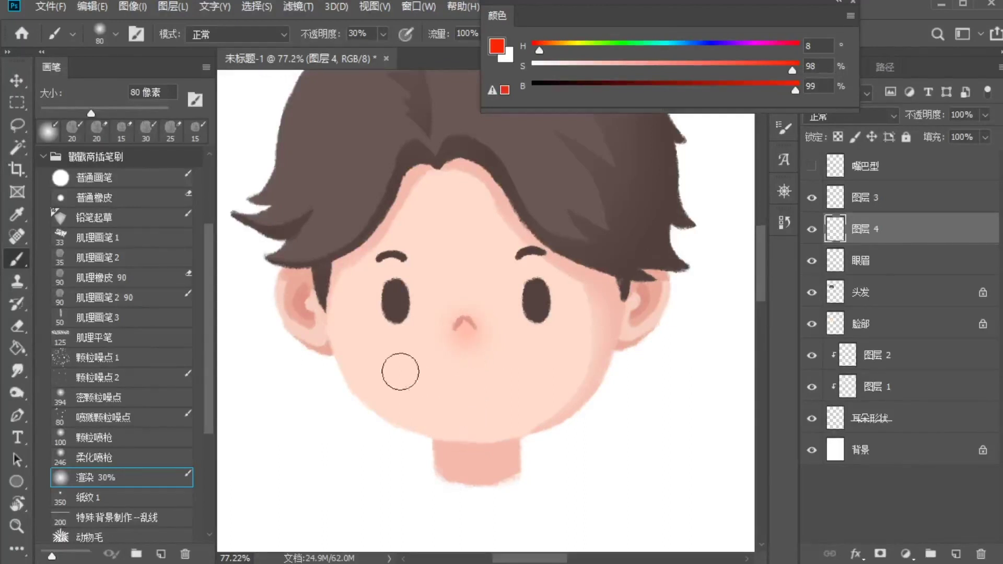
Step: Erase part of the blush on 图层 4 just above the nose with the 肌理橡皮 90 eraser
{"action": "key", "text": "e"}
{"action": "key", "text": "bracketleft"}
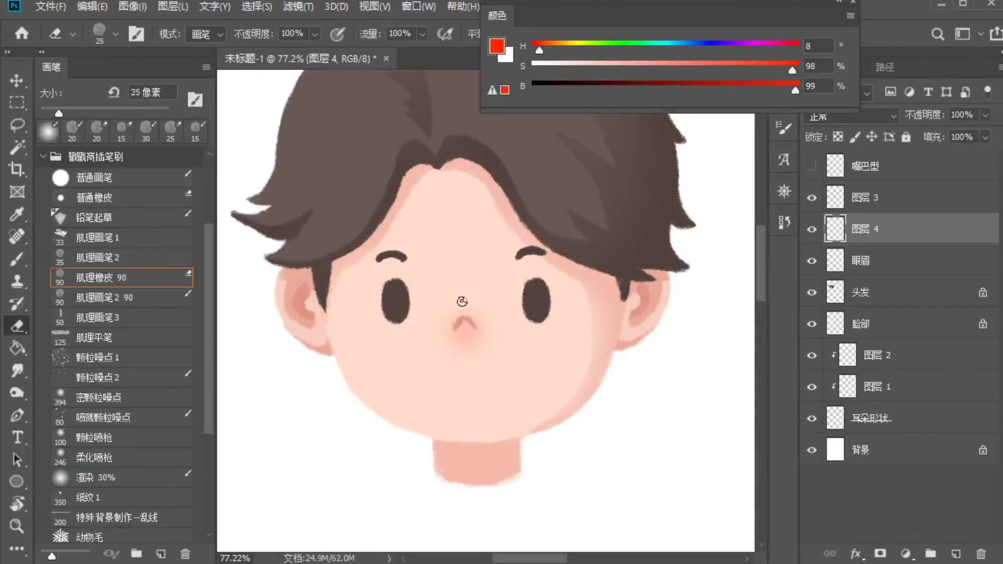
{"action": "left_click", "coordinate": [460, 308]}
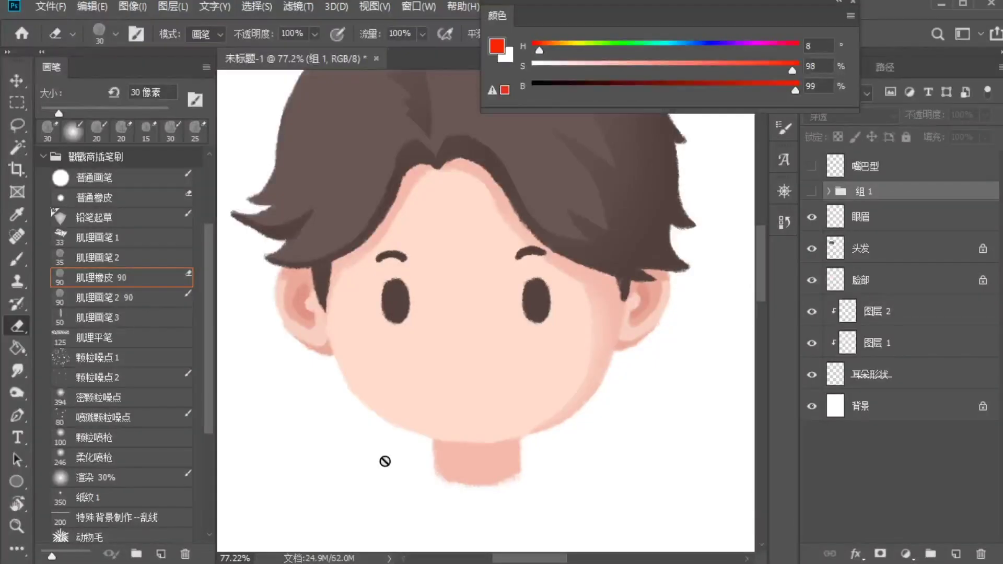
Step: On a new layer above 组 1, paint an elongated nose with 肌理画笔2 90 at 20 pixels in the sampled H 12, S 30, B 96
{"action": "key", "text": "alt"}
{"action": "left_click", "coordinate": [955, 551]}
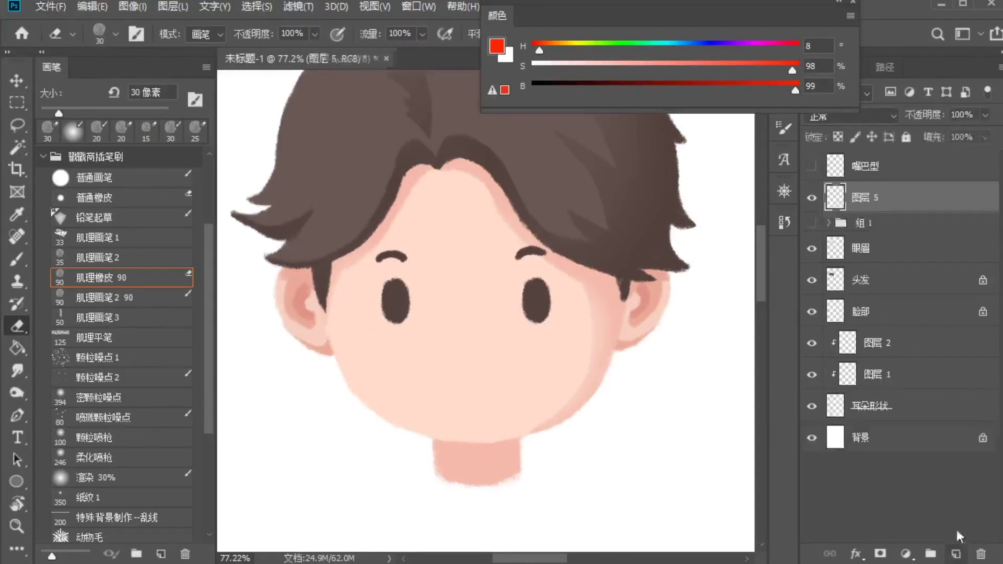
{"action": "key", "text": "alt"}
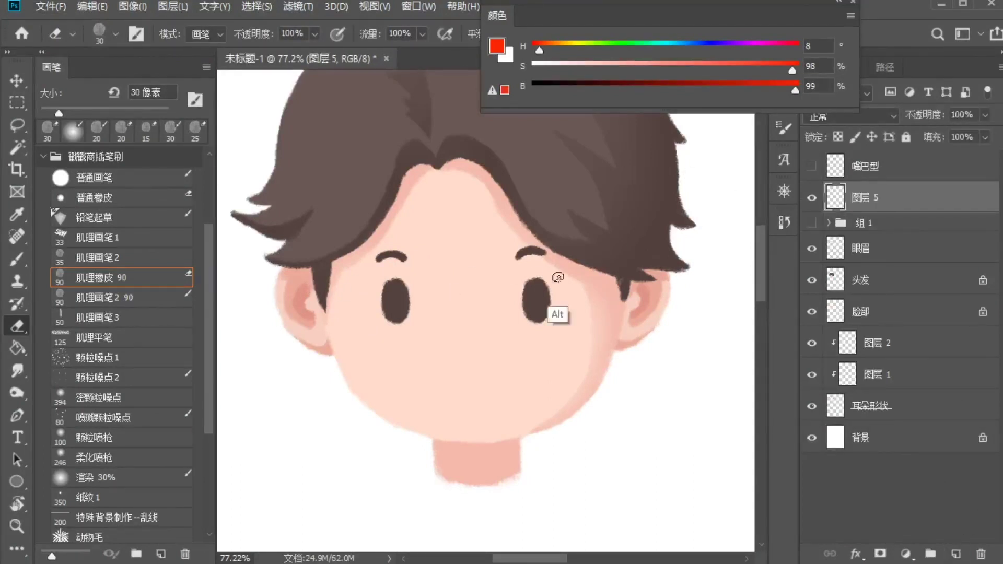
{"action": "left_click", "coordinate": [130, 301]}
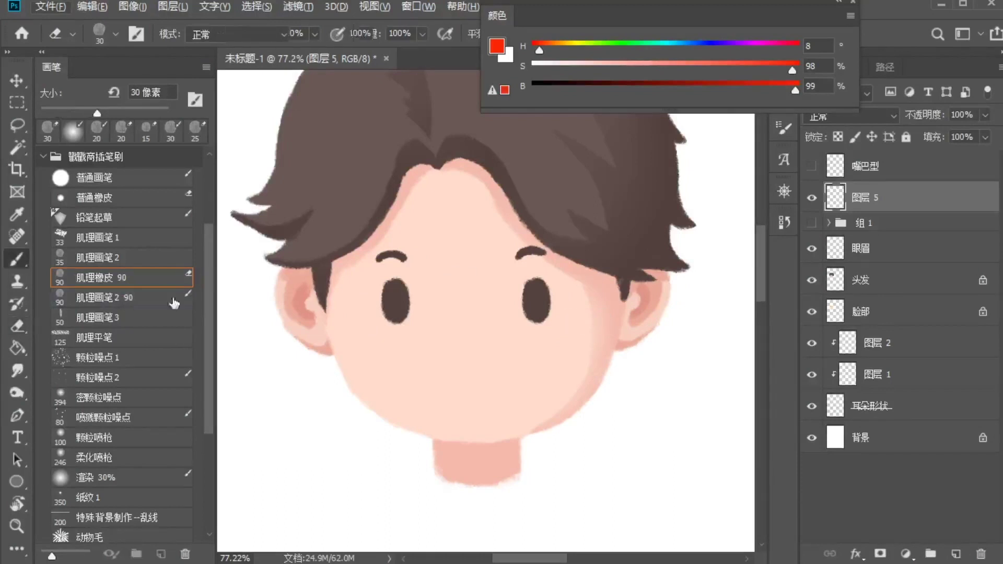
{"action": "left_click", "coordinate": [606, 282], "text": "alt"}
{"action": "key", "text": "bracketleft"}
{"action": "key", "text": "bracketleft"}
{"action": "key", "text": "bracketleft"}
{"action": "key", "text": "bracketleft"}
{"action": "key", "text": "bracketleft"}
{"action": "key", "text": "bracketleft"}
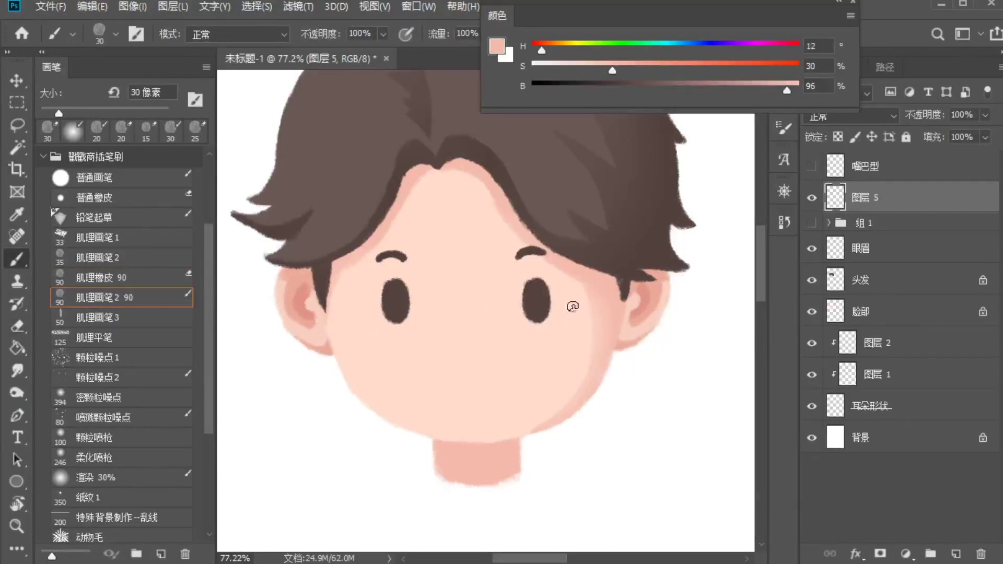
{"action": "key", "text": "bracketleft"}
{"action": "left_click_drag", "start_coordinate": [458, 287], "coordinate": [472, 325]}
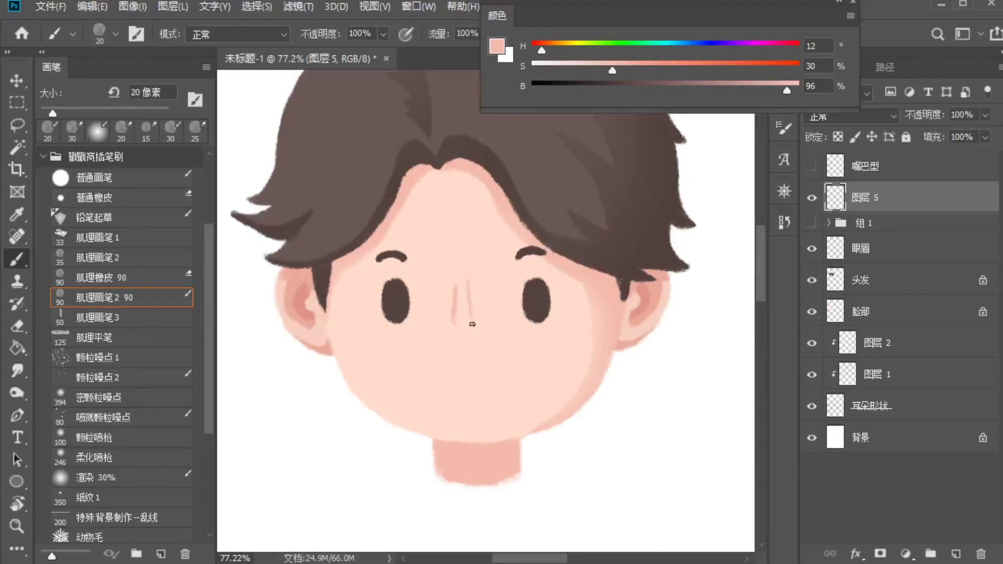
{"action": "left_click_drag", "start_coordinate": [463, 280], "coordinate": [459, 324]}
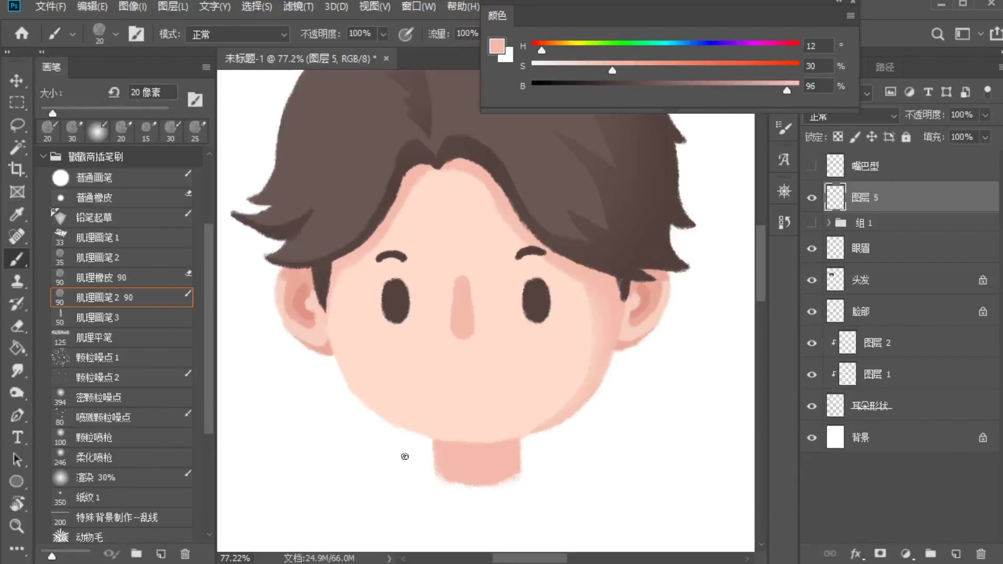
Step: Lock the nose layer's transparent pixels and shade the nose tip with 渲染 30% at 90 pixels in H 12, S 97, B 96
{"action": "left_click", "coordinate": [838, 137]}
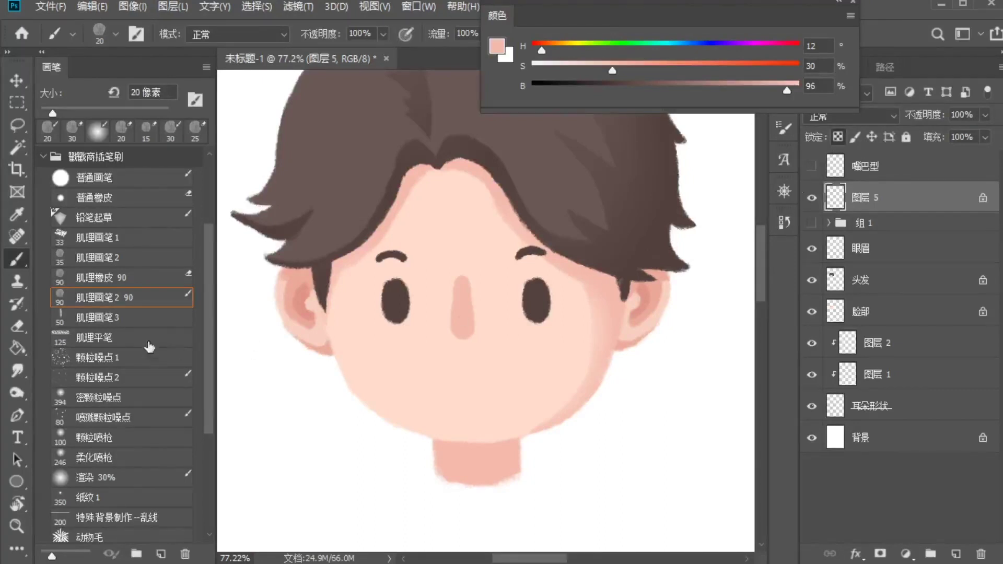
{"action": "left_click", "coordinate": [120, 478]}
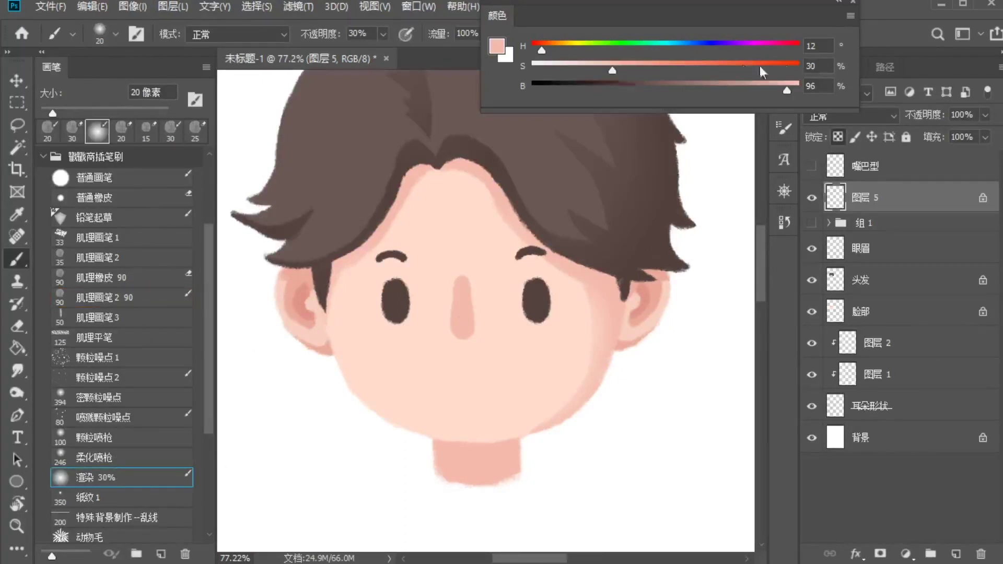
{"action": "left_click_drag", "start_coordinate": [750, 71], "coordinate": [791, 70]}
{"action": "key", "text": "bracketright"}
{"action": "key", "text": "bracketright"}
{"action": "key", "text": "bracketright"}
{"action": "key", "text": "bracketright"}
{"action": "key", "text": "bracketright"}
{"action": "key", "text": "bracketright"}
{"action": "key", "text": "bracketright"}
{"action": "mouse_move", "coordinate": [471, 342]}
{"action": "left_mouse_down"}
{"action": "mouse_move", "coordinate": [448, 321]}
{"action": "mouse_move", "coordinate": [459, 331]}
{"action": "left_mouse_up"}
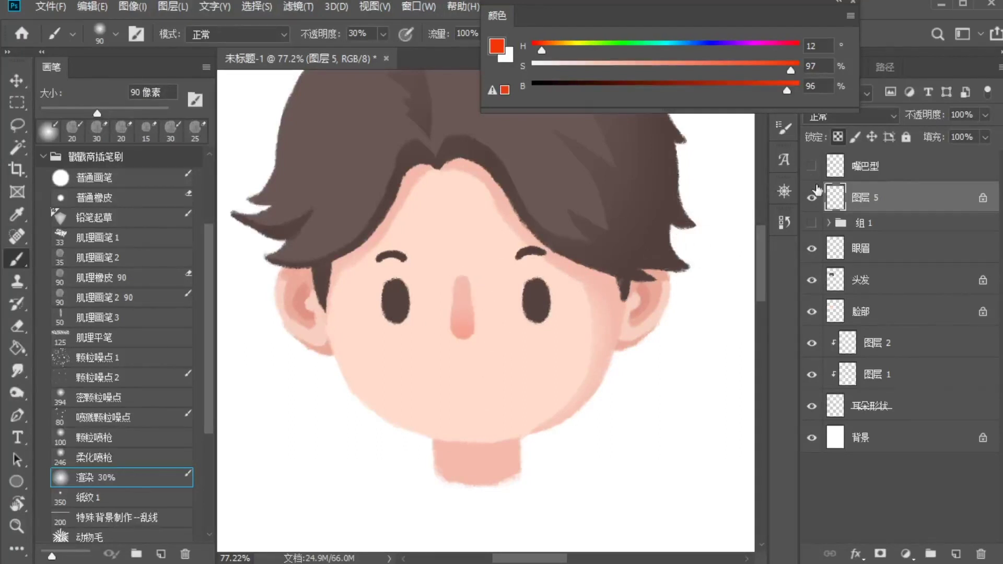
Step: Soften the top of the nose with the sampled skin colour H 18, S 20, B 100
{"action": "key", "text": "alt"}
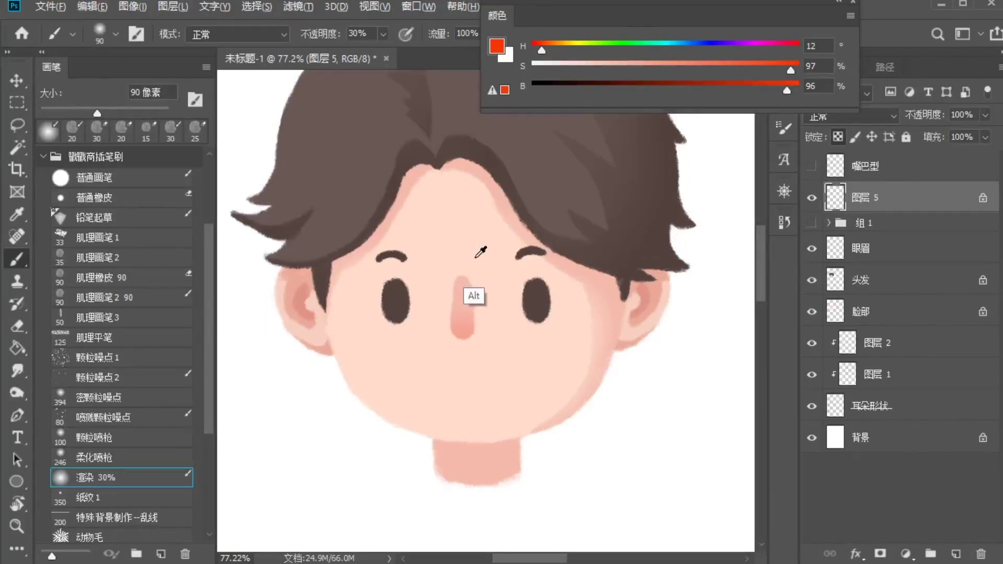
{"action": "left_click", "coordinate": [476, 257], "text": "alt"}
{"action": "mouse_move", "coordinate": [463, 273]}
{"action": "left_mouse_down"}
{"action": "mouse_move", "coordinate": [488, 276]}
{"action": "mouse_move", "coordinate": [477, 283]}
{"action": "mouse_move", "coordinate": [497, 293]}
{"action": "mouse_move", "coordinate": [434, 265]}
{"action": "left_mouse_up"}
{"action": "key", "text": "ctrl"}
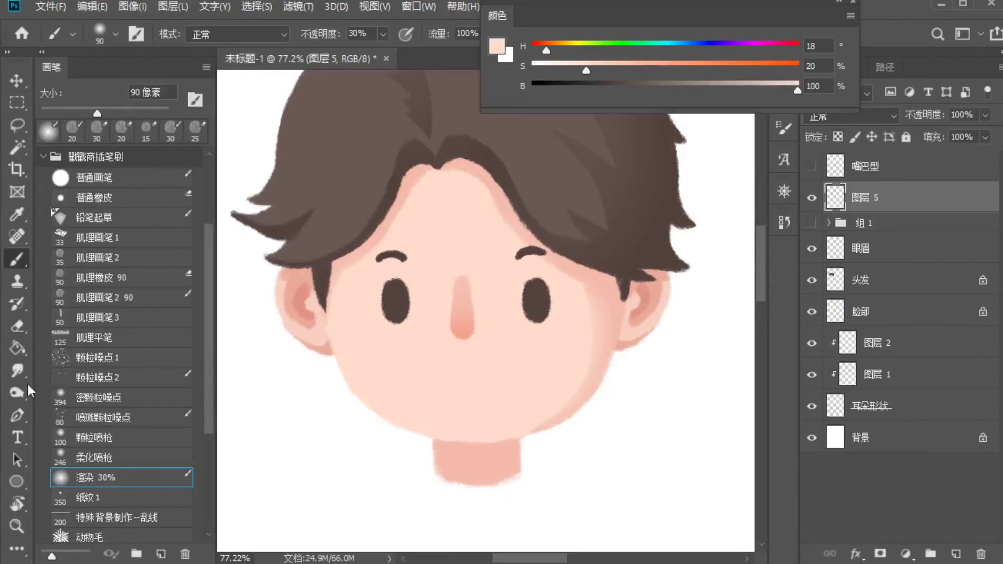
Step: Fade out the top of the nose bridge by erasing with the 柔化喷枪 brush at 246 pixels
{"action": "left_click", "coordinate": [17, 325]}
{"action": "left_click", "coordinate": [115, 466]}
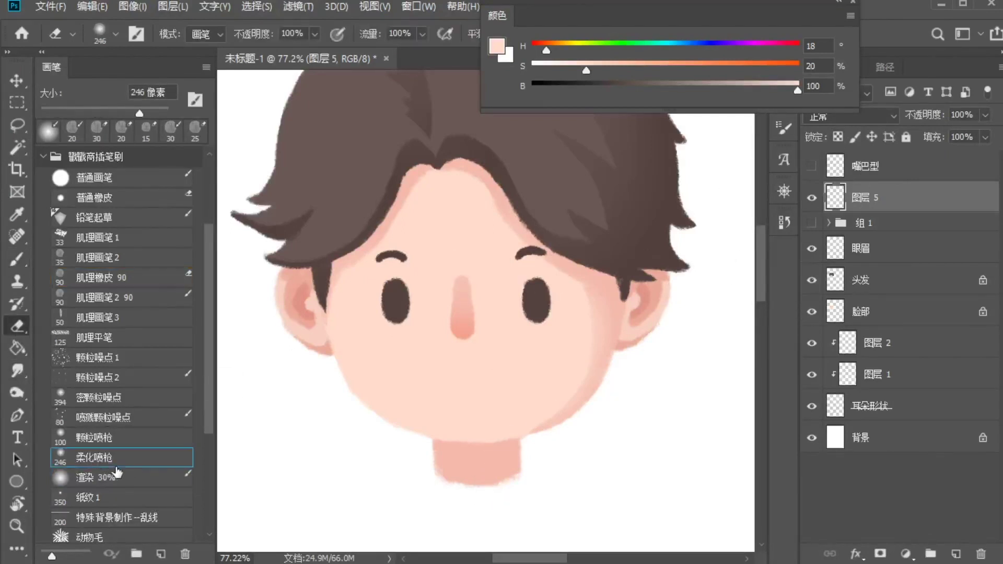
{"action": "mouse_move", "coordinate": [441, 230]}
{"action": "left_mouse_down"}
{"action": "mouse_move", "coordinate": [491, 238]}
{"action": "mouse_move", "coordinate": [441, 237]}
{"action": "mouse_move", "coordinate": [477, 247]}
{"action": "mouse_move", "coordinate": [439, 238]}
{"action": "mouse_move", "coordinate": [493, 237]}
{"action": "mouse_move", "coordinate": [436, 230]}
{"action": "mouse_move", "coordinate": [486, 222]}
{"action": "left_mouse_up"}
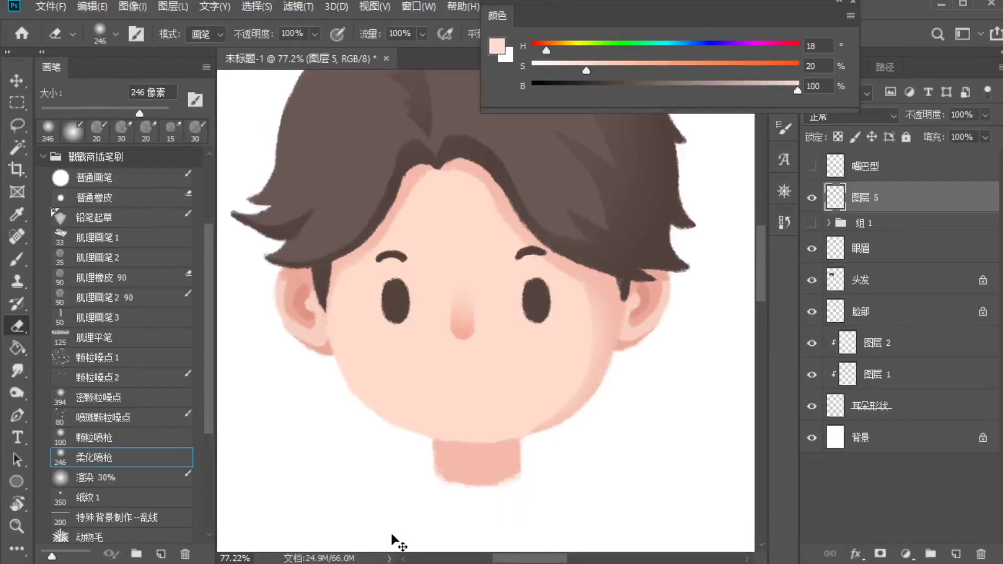
{"action": "left_click_drag", "start_coordinate": [447, 223], "coordinate": [469, 219]}
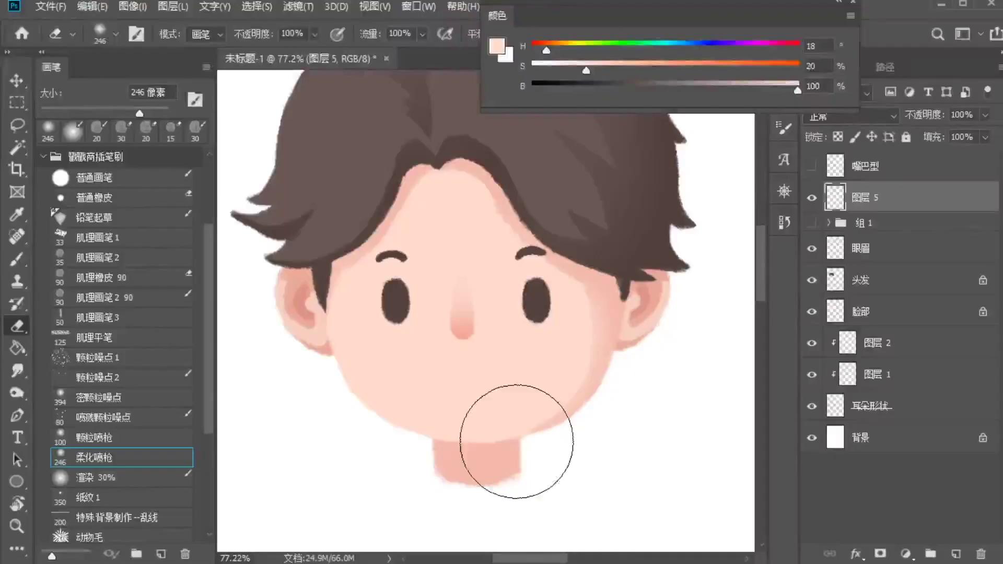
Step: Hide 图层 5 and, on a new layer, draw a thin nose line and tip curve with 肌理画笔2 90, 10 pixels, sampled H 8, S 40, B 88
{"action": "left_click", "coordinate": [811, 197]}
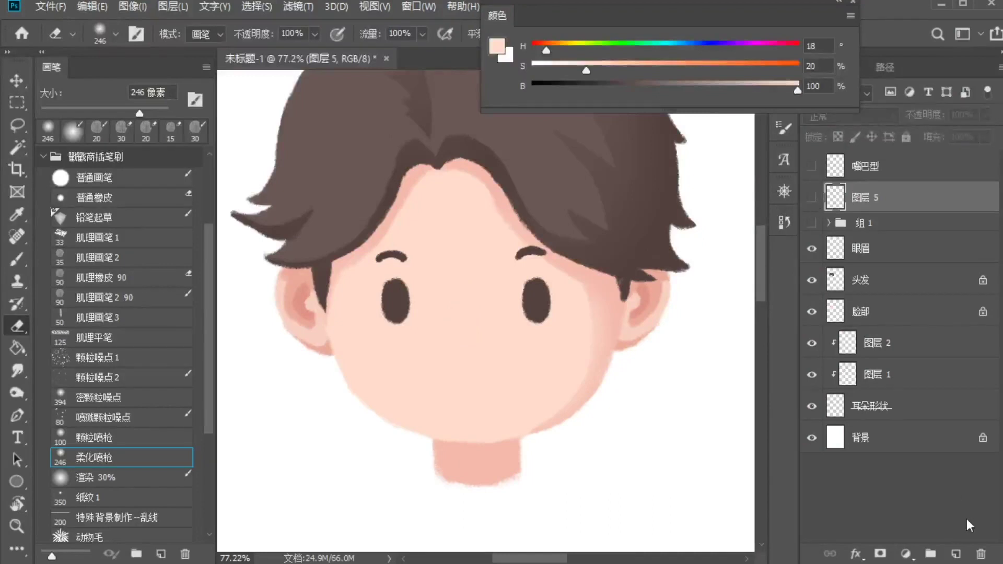
{"action": "left_click", "coordinate": [956, 553]}
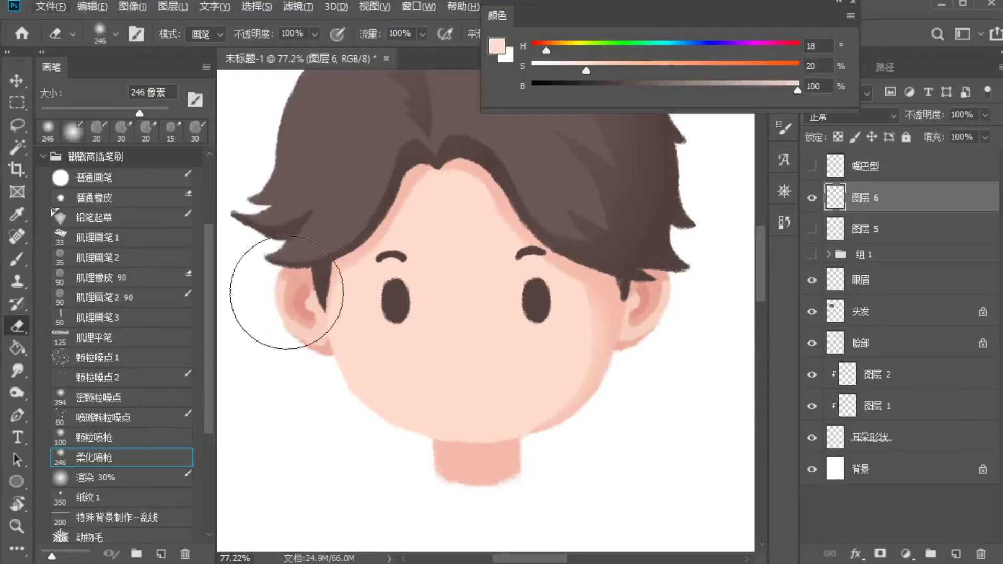
{"action": "left_click", "coordinate": [118, 298]}
{"action": "left_click", "coordinate": [304, 296], "text": "alt"}
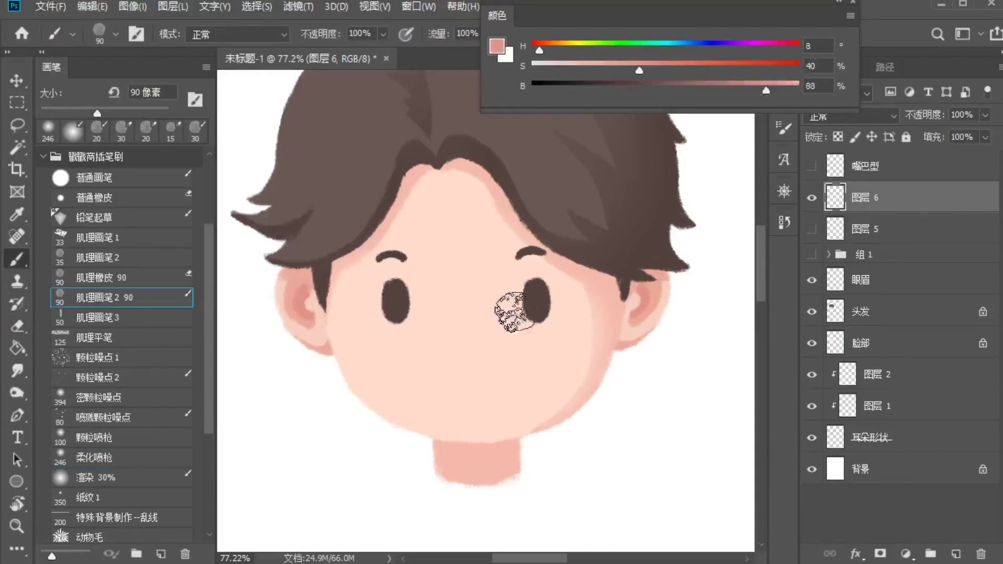
{"action": "key", "text": "bracketleft"}
{"action": "key", "text": "bracketleft"}
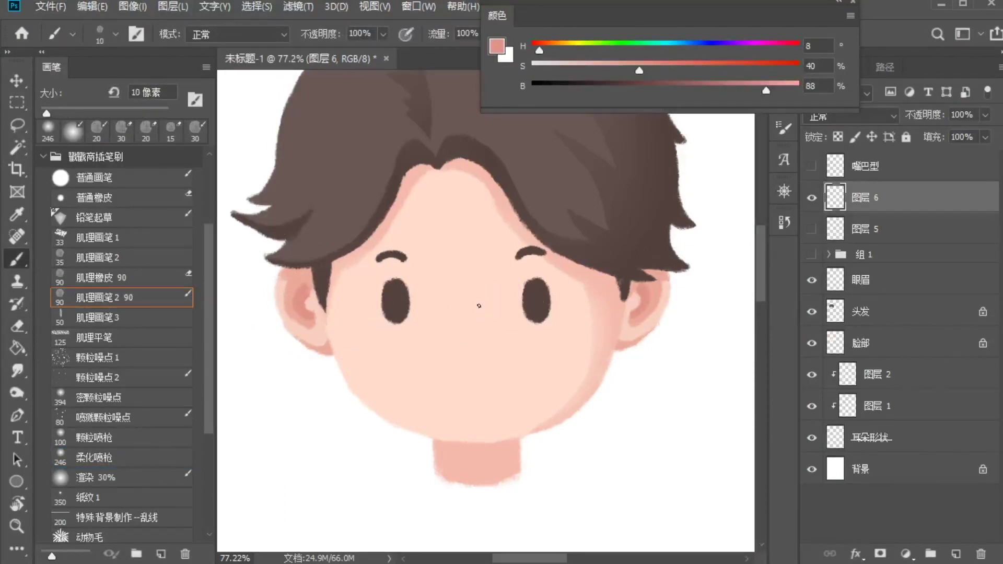
{"action": "left_click_drag", "start_coordinate": [460, 297], "coordinate": [460, 323]}
{"action": "left_click_drag", "start_coordinate": [458, 336], "coordinate": [465, 338]}
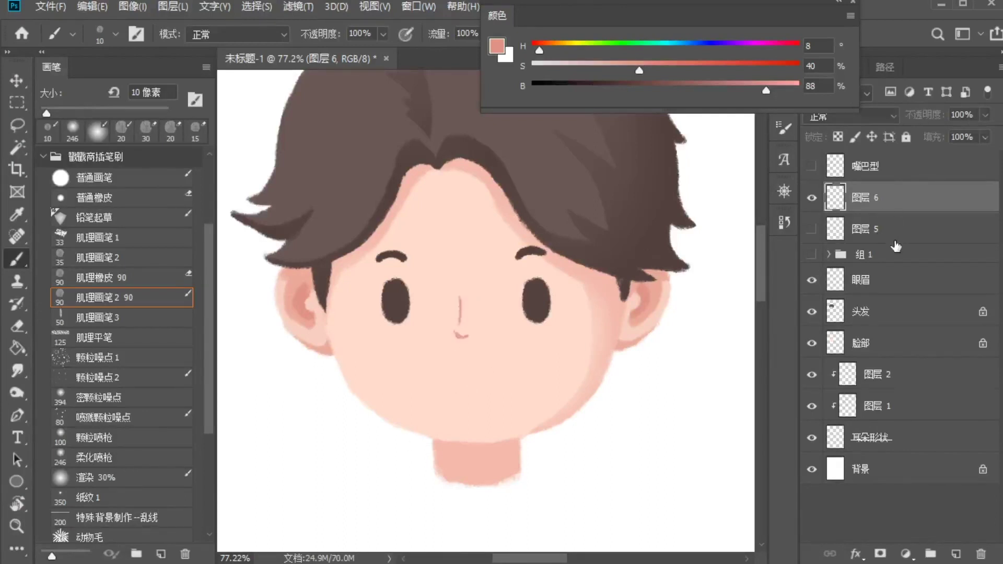
Step: Add a layer between 图层 6 and 图层 5 and paint a soft blush around the nose tip with 渲染 30% at 80 pixels
{"action": "left_click", "coordinate": [883, 230]}
{"action": "left_click", "coordinate": [956, 554]}
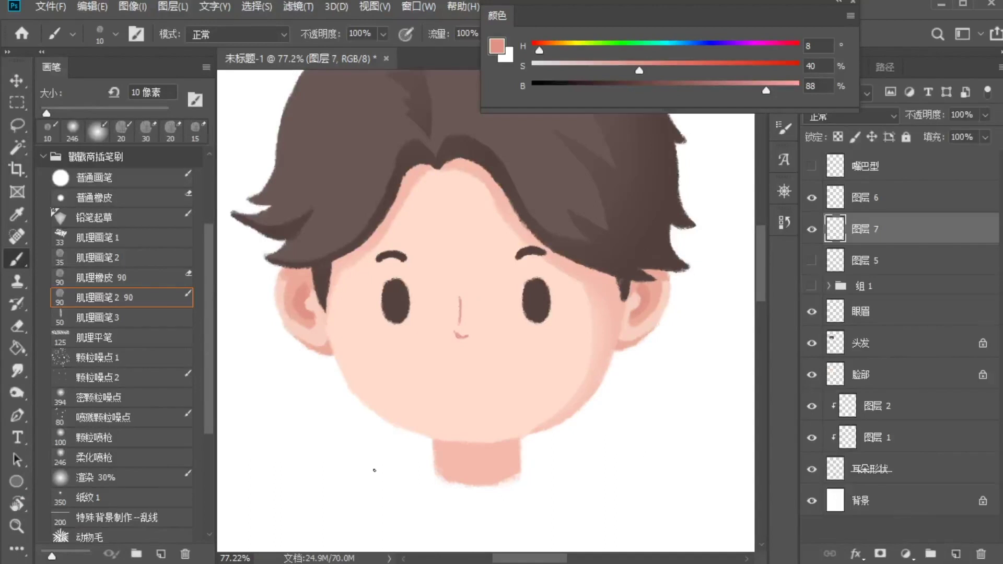
{"action": "left_click", "coordinate": [101, 487]}
{"action": "key", "text": "bracketright"}
{"action": "key", "text": "bracketright"}
{"action": "key", "text": "bracketright"}
{"action": "key", "text": "bracketright"}
{"action": "key", "text": "bracketright"}
{"action": "key", "text": "bracketright"}
{"action": "key", "text": "bracketright"}
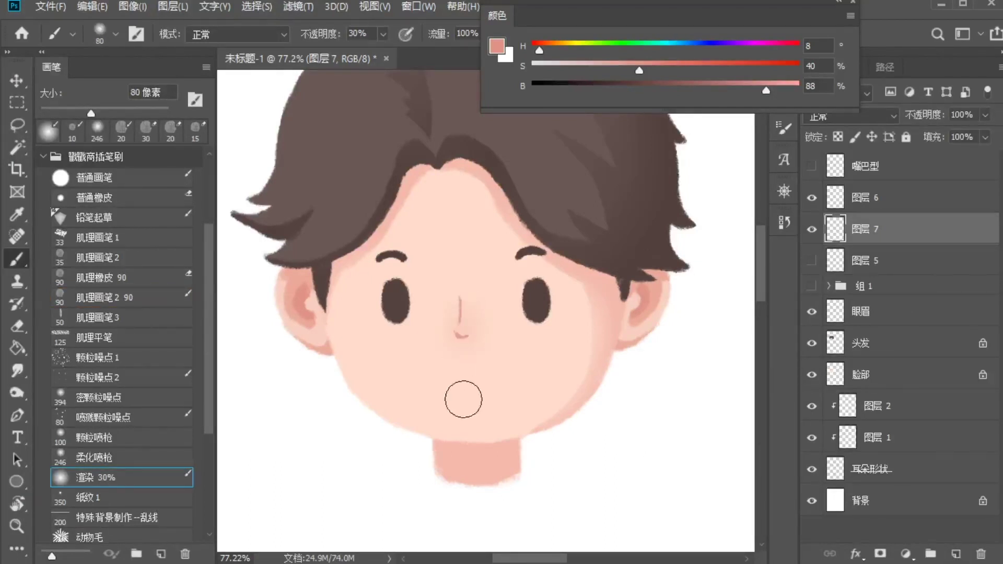
{"action": "mouse_move", "coordinate": [459, 329]}
{"action": "left_mouse_down"}
{"action": "mouse_move", "coordinate": [466, 384]}
{"action": "mouse_move", "coordinate": [465, 331]}
{"action": "left_mouse_up"}
Step: Try a stronger red accent on the nose tip at brush size 30 pixels in H 8, S 81, B 88
{"action": "key", "text": "bracketleft"}
{"action": "key", "text": "bracketleft"}
{"action": "key", "text": "bracketleft"}
{"action": "key", "text": "bracketleft"}
{"action": "key", "text": "bracketleft"}
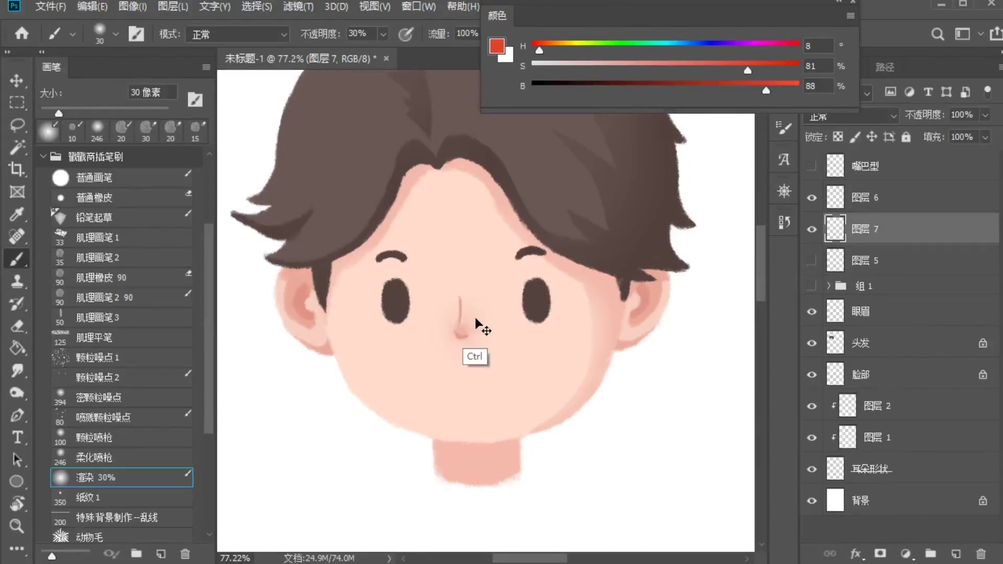
{"action": "mouse_move", "coordinate": [463, 329]}
{"action": "left_mouse_down"}
{"action": "mouse_move", "coordinate": [460, 320]}
{"action": "mouse_move", "coordinate": [463, 331]}
{"action": "left_mouse_up"}
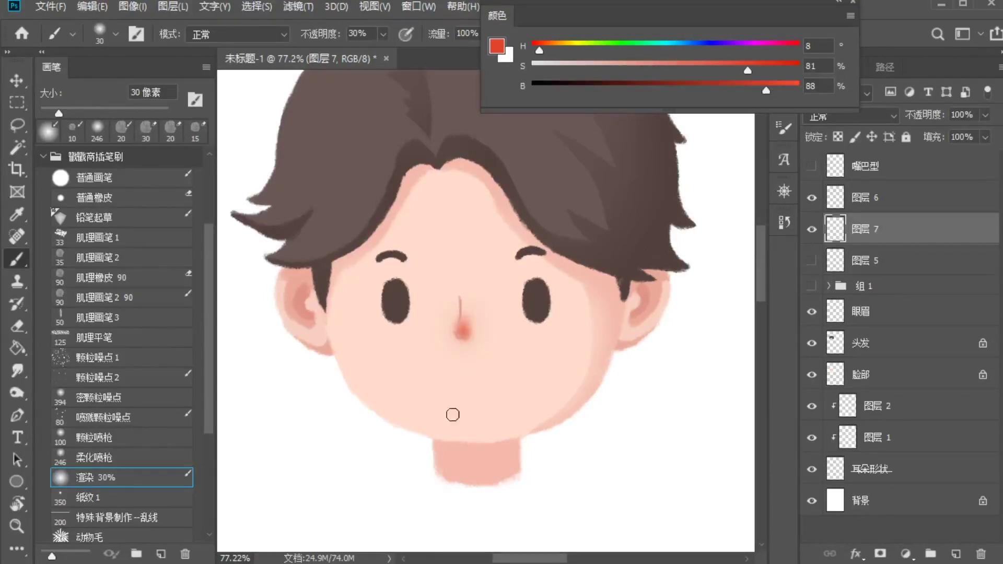
Step: Try a white highlight on the nose tip with the 普通画笔 brush at 9 pixels, and undo the accents
{"action": "left_click", "coordinate": [139, 182]}
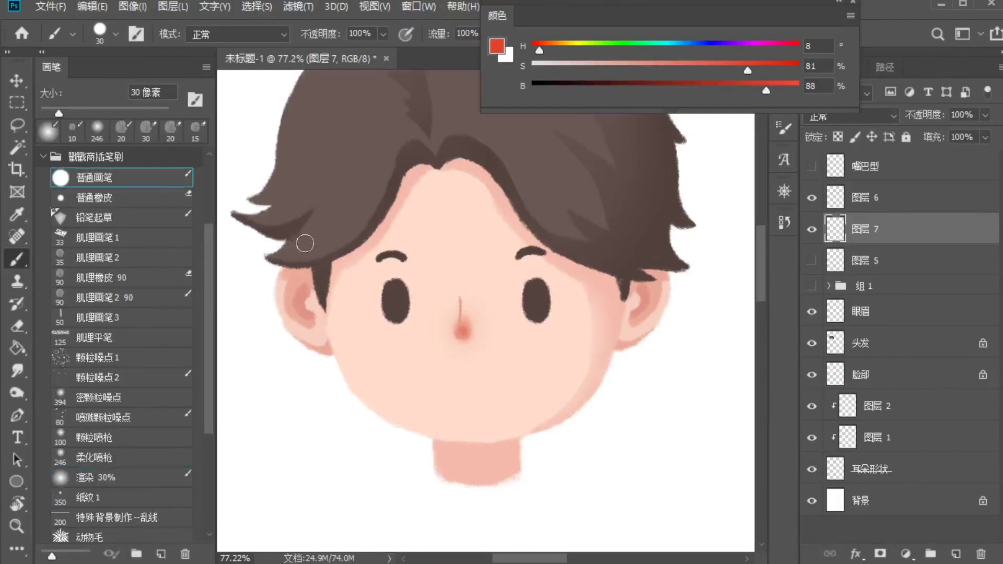
{"action": "left_click", "coordinate": [276, 352], "text": "alt"}
{"action": "key", "text": "bracketleft"}
{"action": "key", "text": "bracketleft"}
{"action": "key", "text": "bracketleft"}
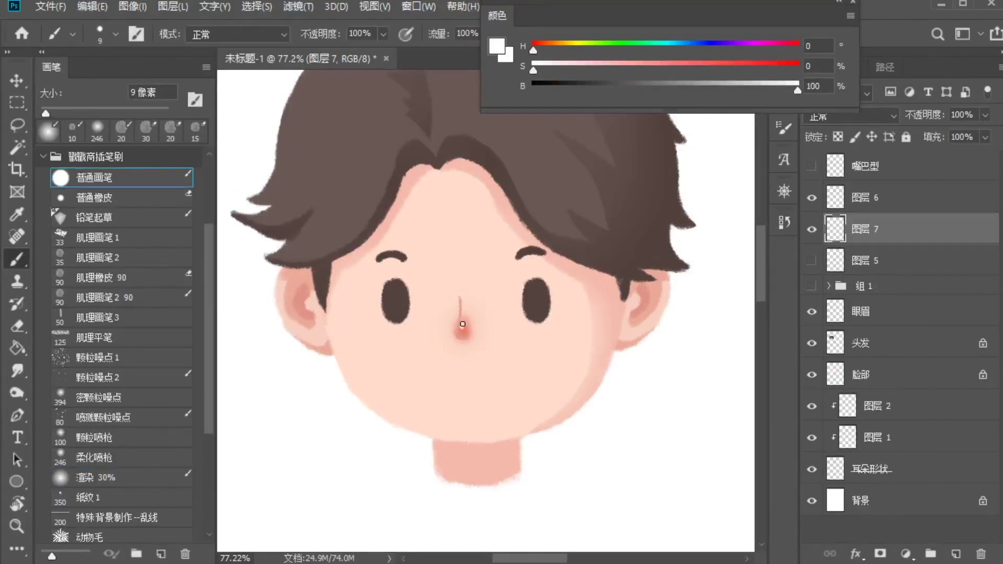
{"action": "left_click_drag", "start_coordinate": [462, 324], "coordinate": [461, 331]}
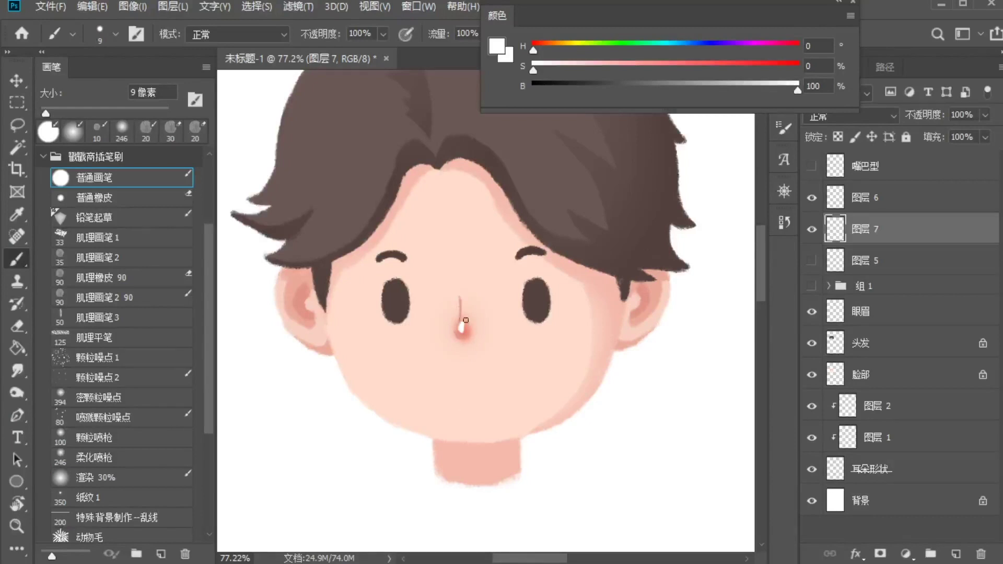
{"action": "key", "text": "ctrl+z"}
{"action": "left_click_drag", "start_coordinate": [464, 366], "coordinate": [469, 351]}
Step: Test pure red H 0, S 100, B 100 strokes beside the nose with 渲染 30% at 80 pixels, comparing 30% and 5% opacity
{"action": "left_click", "coordinate": [136, 475]}
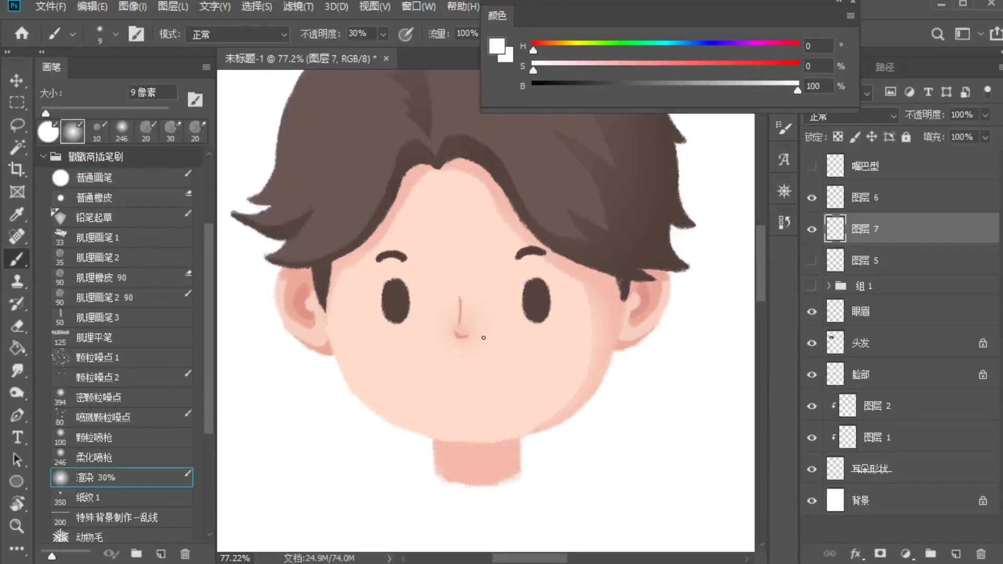
{"action": "key", "text": "bracketright"}
{"action": "key", "text": "bracketright"}
{"action": "key", "text": "bracketright"}
{"action": "key", "text": "bracketright"}
{"action": "key", "text": "bracketright"}
{"action": "key", "text": "bracketright"}
{"action": "key", "text": "bracketright"}
{"action": "key", "text": "bracketright"}
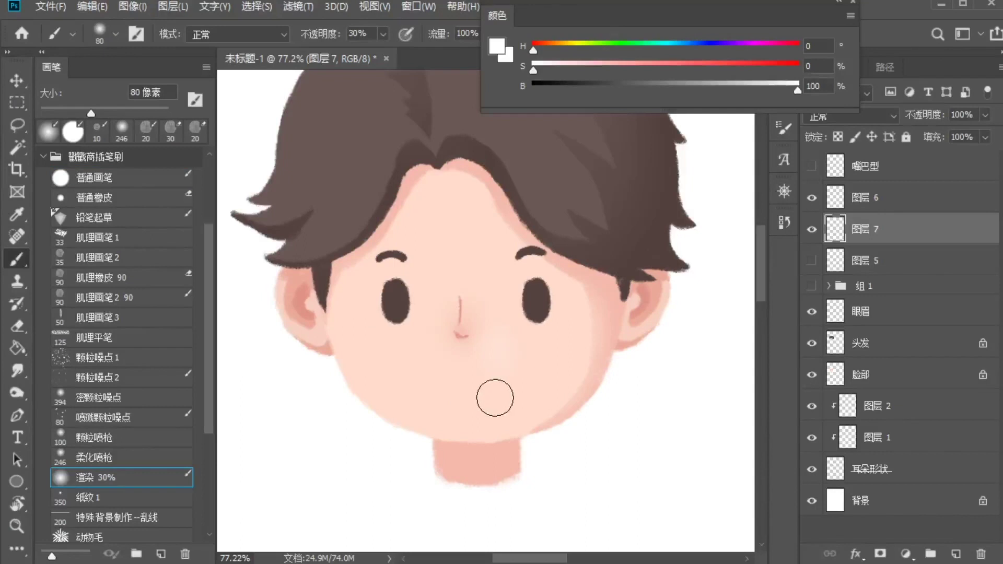
{"action": "left_click_drag", "start_coordinate": [742, 64], "coordinate": [800, 64]}
{"action": "mouse_move", "coordinate": [495, 366]}
{"action": "left_mouse_down"}
{"action": "mouse_move", "coordinate": [506, 365]}
{"action": "mouse_move", "coordinate": [503, 402]}
{"action": "left_mouse_up"}
{"action": "key", "text": "ctrl+z"}
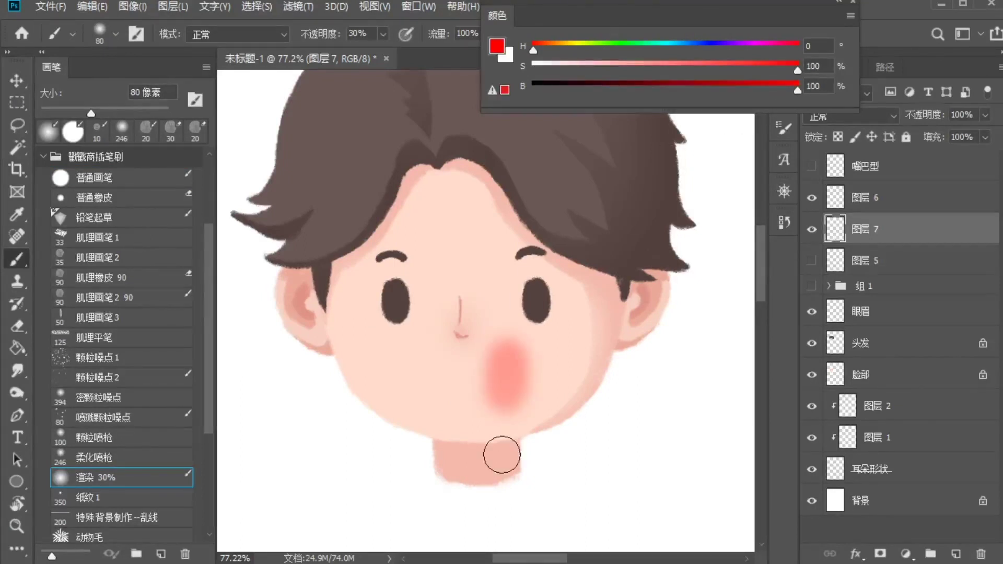
{"action": "key", "text": "ctrl+z"}
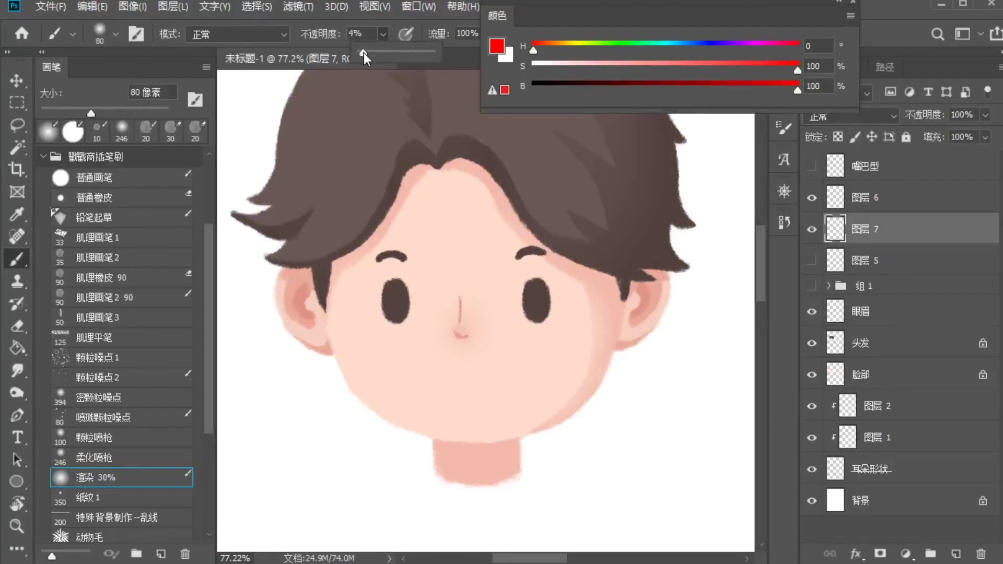
{"action": "left_click_drag", "start_coordinate": [481, 336], "coordinate": [497, 343]}
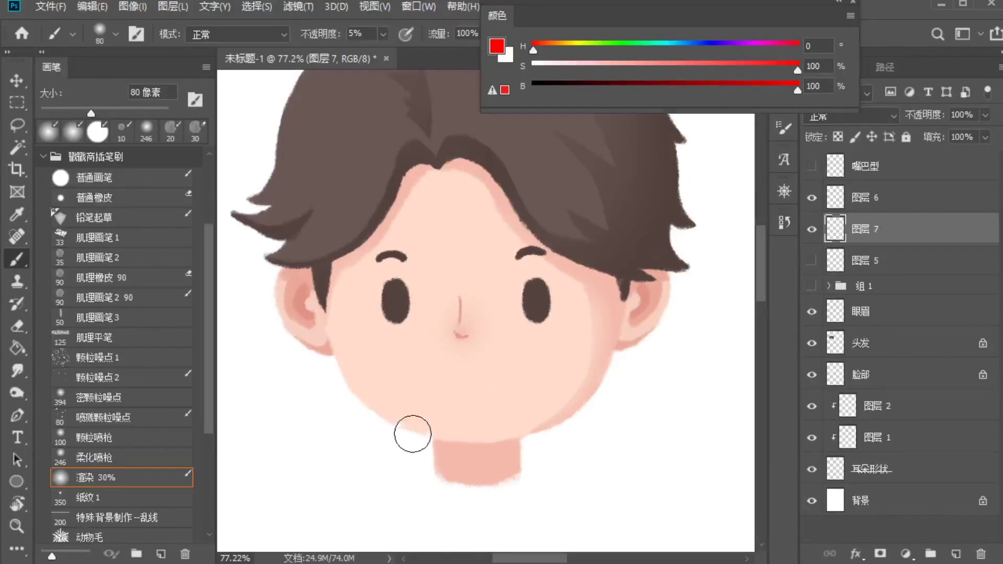
Step: Hide 图层 7 and 图层 6, show 图层 5 again and make it the active layer
{"action": "left_click", "coordinate": [811, 229]}
{"action": "left_click", "coordinate": [811, 197]}
{"action": "left_click", "coordinate": [812, 260]}
{"action": "left_click", "coordinate": [883, 266]}
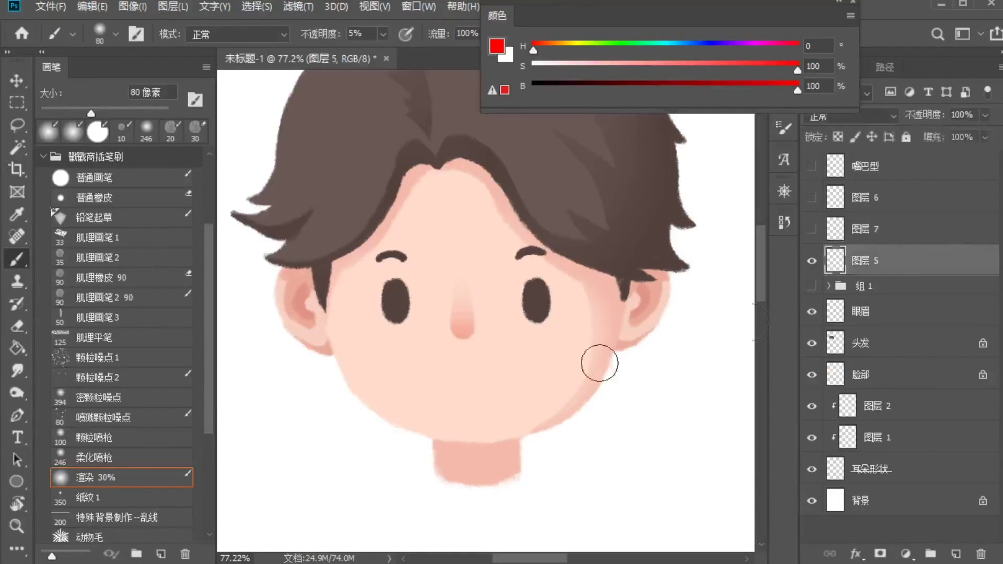
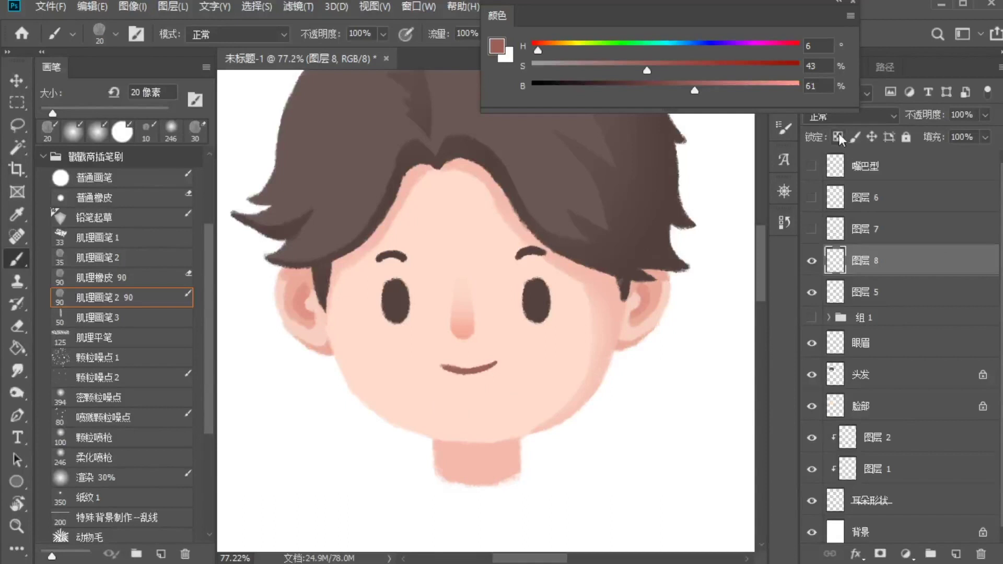
Step: Lock 图层 8's transparent pixels and soften the smile line with the 渲染 30% brush at 90 pixels in the sampled skin-shadow pink
{"action": "left_click", "coordinate": [122, 476]}
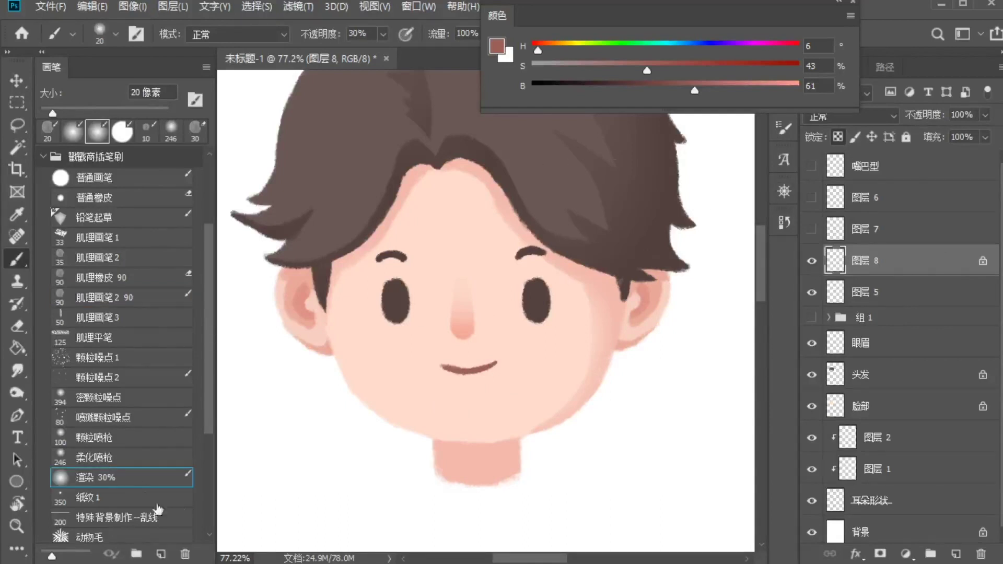
{"action": "left_click", "coordinate": [607, 284], "text": "alt"}
{"action": "key", "text": "bracketright"}
{"action": "key", "text": "bracketright"}
{"action": "key", "text": "bracketright"}
{"action": "key", "text": "bracketright"}
{"action": "key", "text": "bracketright"}
{"action": "key", "text": "bracketright"}
{"action": "key", "text": "bracketright"}
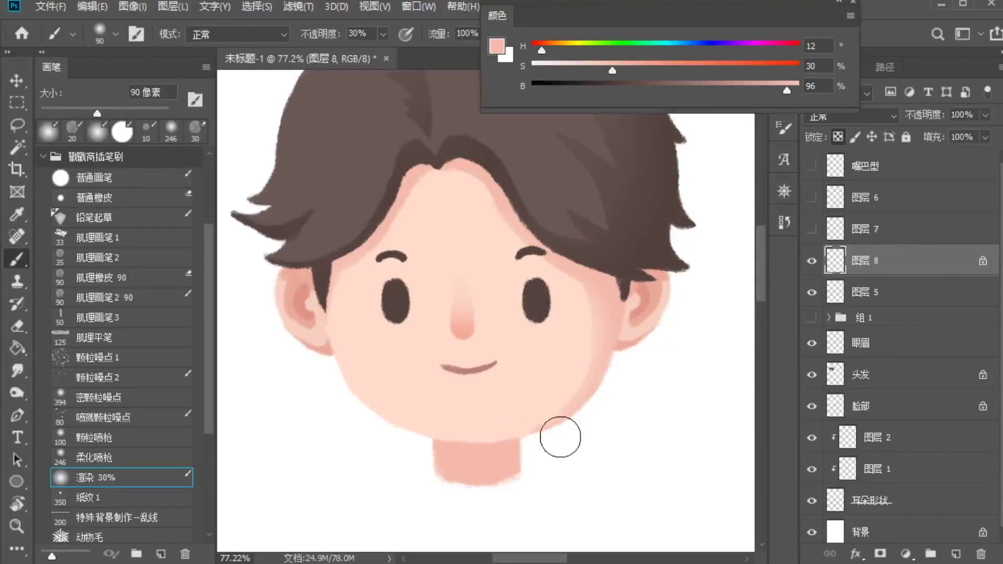
Step: Recolour the smile line in orange-red, first with H 12, S 77, B 96 and again with saturation 83
{"action": "left_click", "coordinate": [736, 64]}
{"action": "left_click_drag", "start_coordinate": [494, 363], "coordinate": [445, 368]}
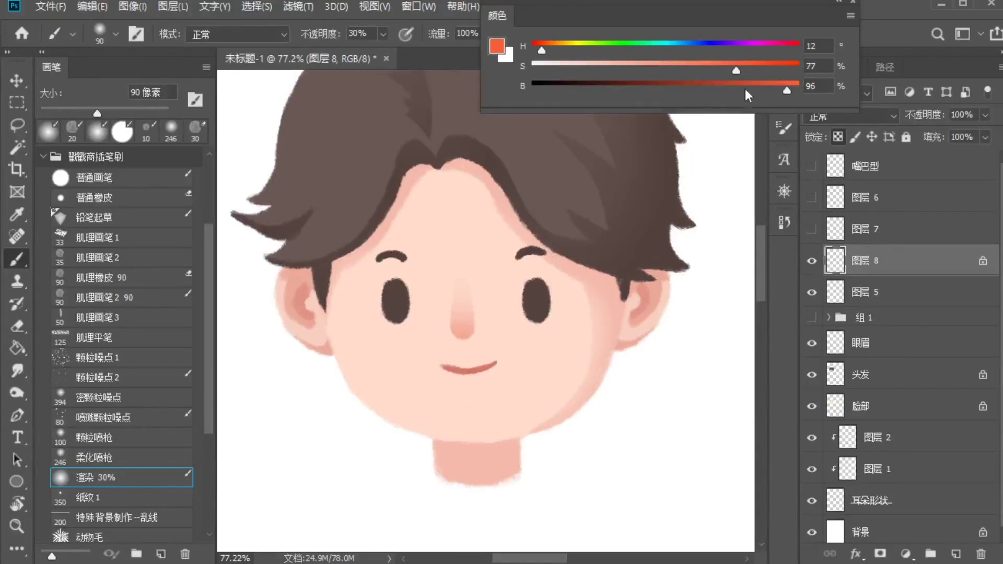
{"action": "left_click", "coordinate": [753, 68]}
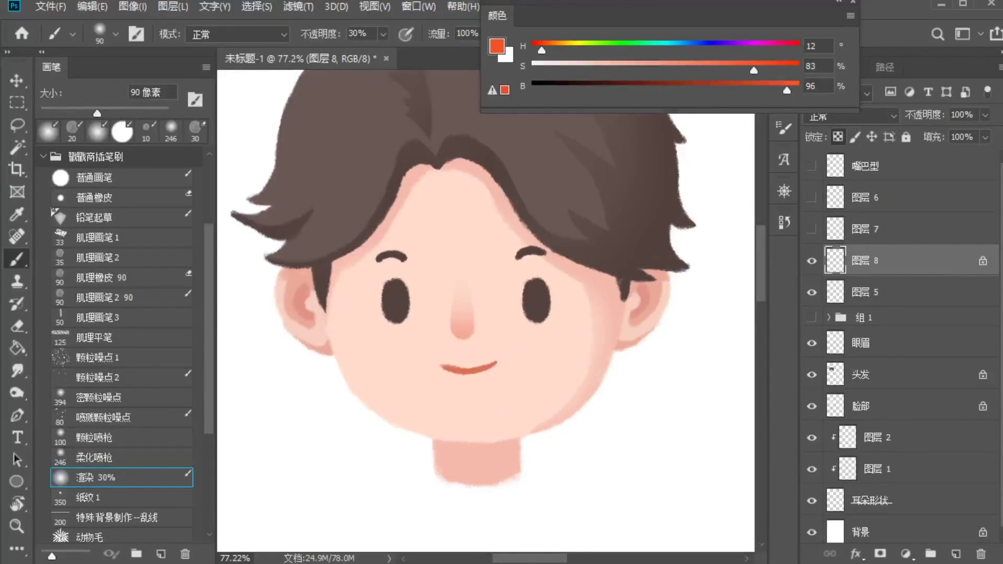
Step: Hide 图层 8 and sketch an open mouth with a teeth line and hatched interior on a new layer, using dark brown 肌理画笔2 90 at 15 pixels
{"action": "left_click", "coordinate": [812, 261]}
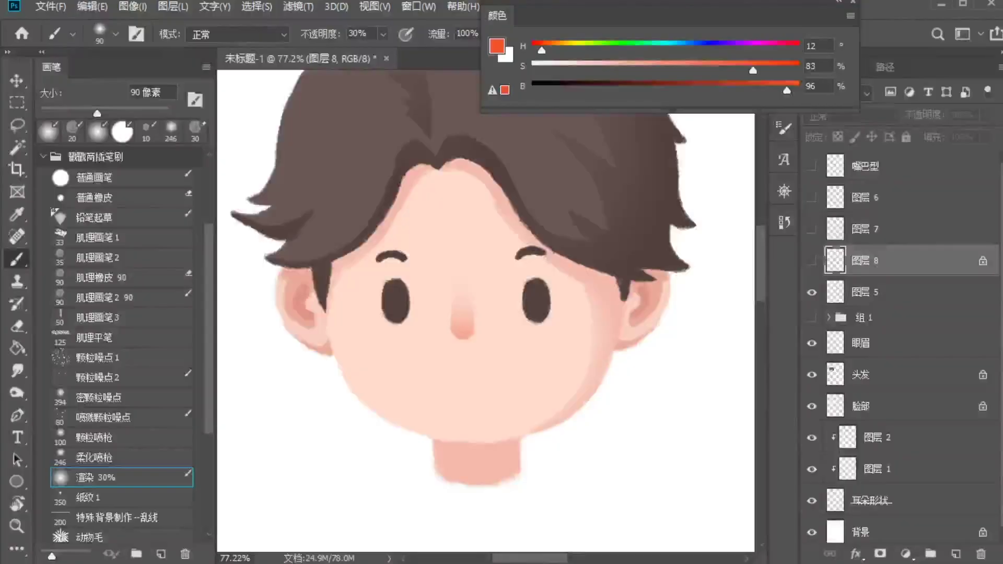
{"action": "left_click", "coordinate": [956, 555]}
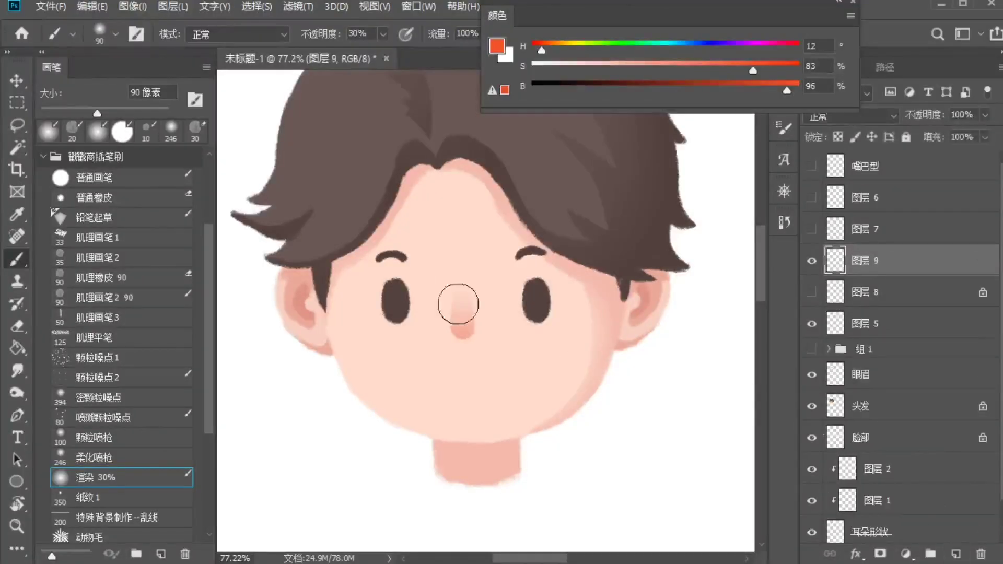
{"action": "left_click", "coordinate": [121, 297]}
{"action": "left_click", "coordinate": [395, 303], "text": "alt"}
{"action": "key", "text": "bracketleft"}
{"action": "key", "text": "bracketleft"}
{"action": "key", "text": "bracketleft"}
{"action": "left_click_drag", "start_coordinate": [440, 362], "coordinate": [500, 361]}
{"action": "mouse_move", "coordinate": [442, 366]}
{"action": "left_mouse_down"}
{"action": "mouse_move", "coordinate": [502, 362]}
{"action": "mouse_move", "coordinate": [472, 410]}
{"action": "mouse_move", "coordinate": [491, 373]}
{"action": "left_mouse_up"}
{"action": "left_click_drag", "start_coordinate": [499, 365], "coordinate": [473, 410]}
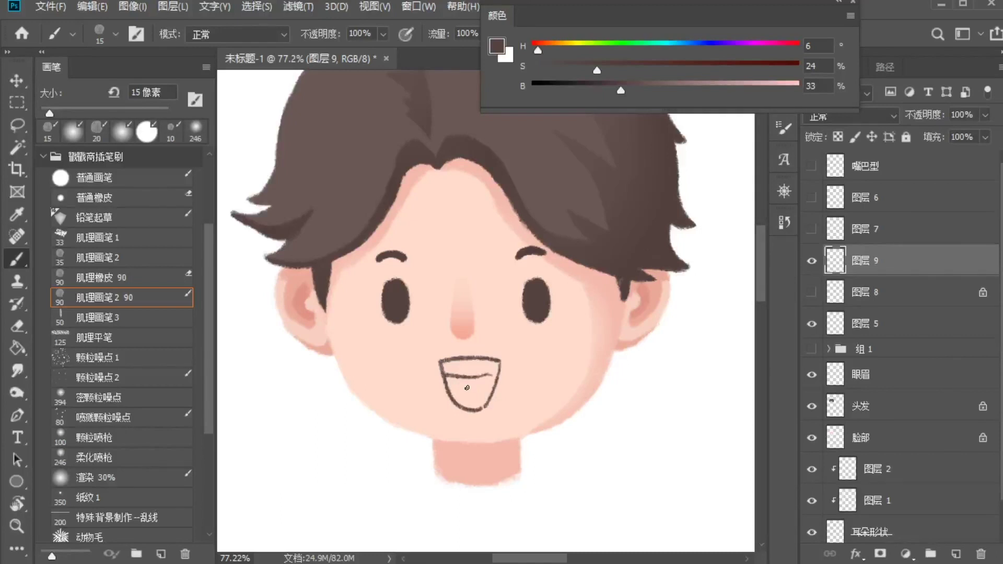
{"action": "mouse_move", "coordinate": [470, 380]}
{"action": "left_mouse_down"}
{"action": "mouse_move", "coordinate": [478, 399]}
{"action": "mouse_move", "coordinate": [452, 383]}
{"action": "mouse_move", "coordinate": [495, 384]}
{"action": "mouse_move", "coordinate": [489, 401]}
{"action": "left_mouse_up"}
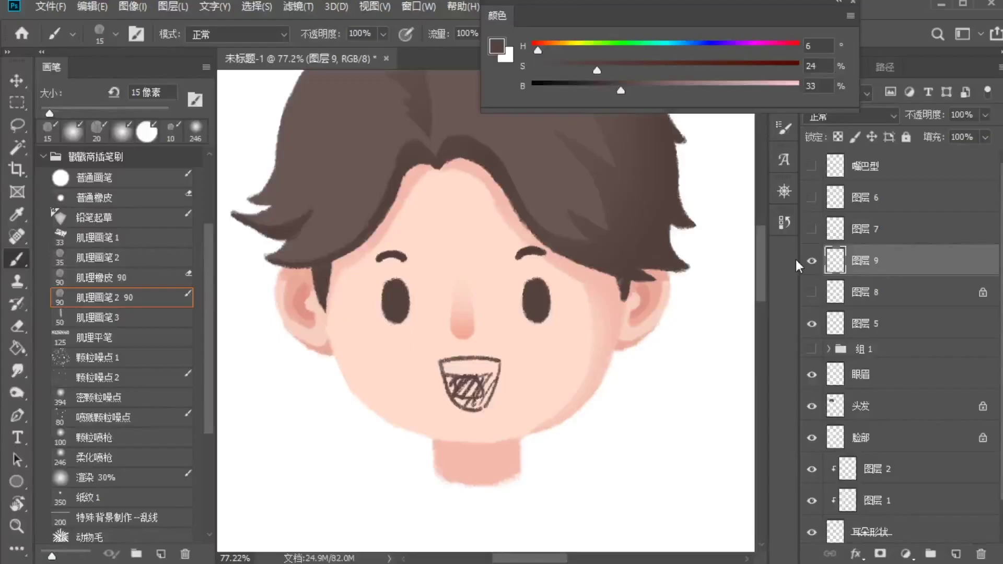
Step: Hide the sketched mouth on 图层 9, show the 嘴巴型 mouth and make it the active layer
{"action": "left_click", "coordinate": [811, 261]}
{"action": "left_click", "coordinate": [811, 166]}
{"action": "left_click", "coordinate": [846, 167]}
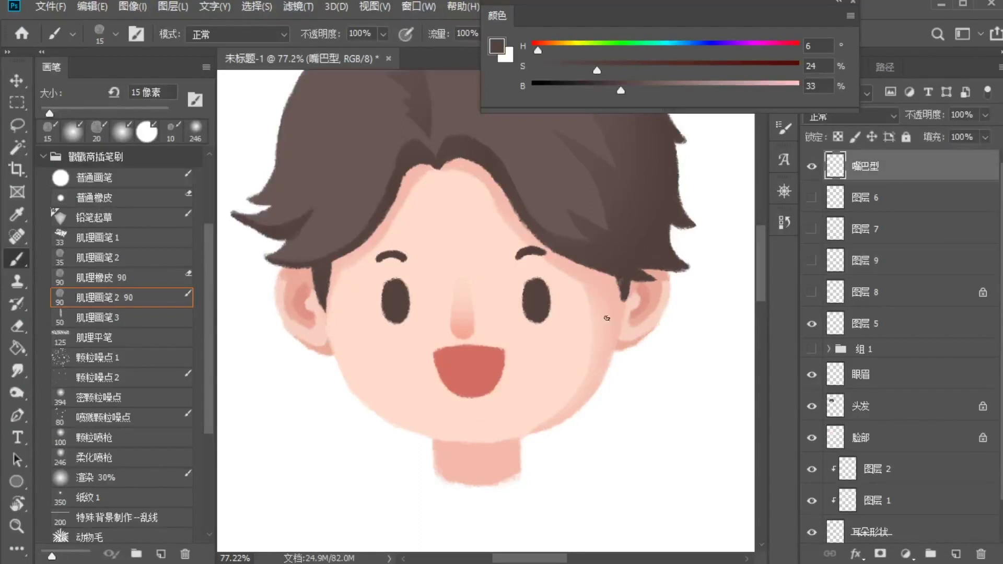
{"action": "scroll", "coordinate": [522, 353], "scroll_direction": "down", "scroll_amount": 3}
{"action": "scroll", "coordinate": [520, 337], "scroll_direction": "up", "scroll_amount": 2}
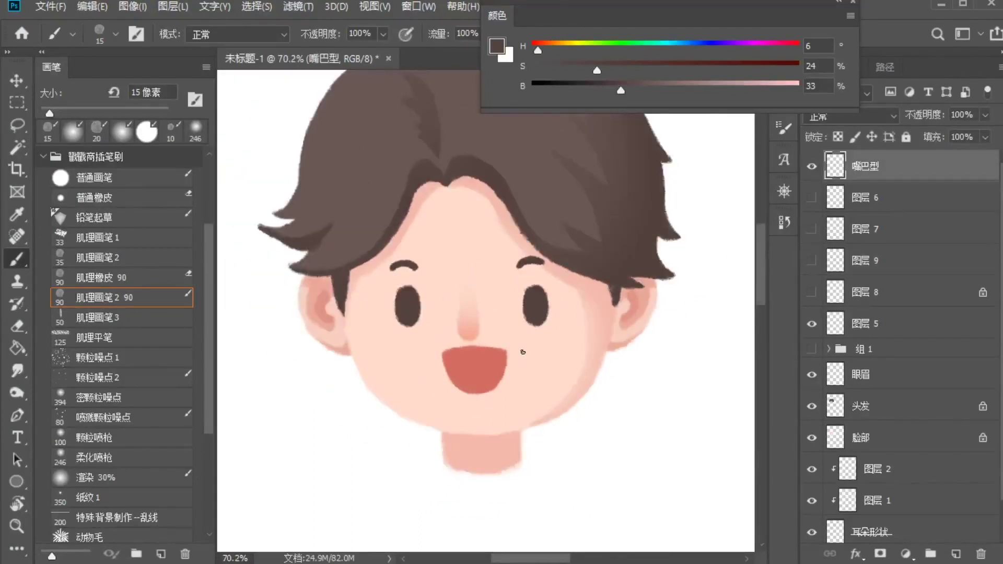
{"action": "left_click_drag", "start_coordinate": [515, 320], "coordinate": [511, 380]}
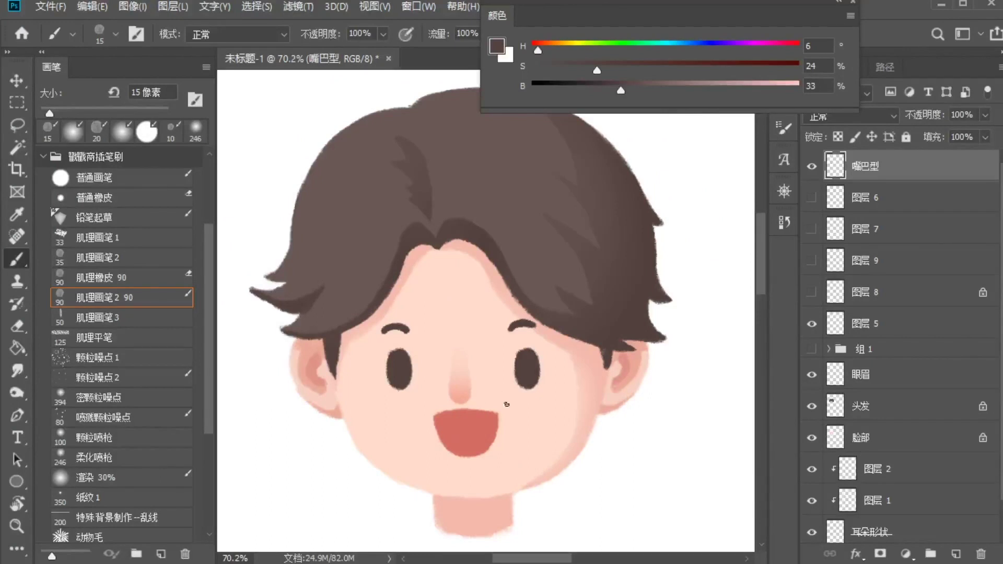
Step: Move the nose on 图层 5 slightly upward, away from the open mouth, and return to the Brush tool
{"action": "left_click", "coordinate": [883, 325]}
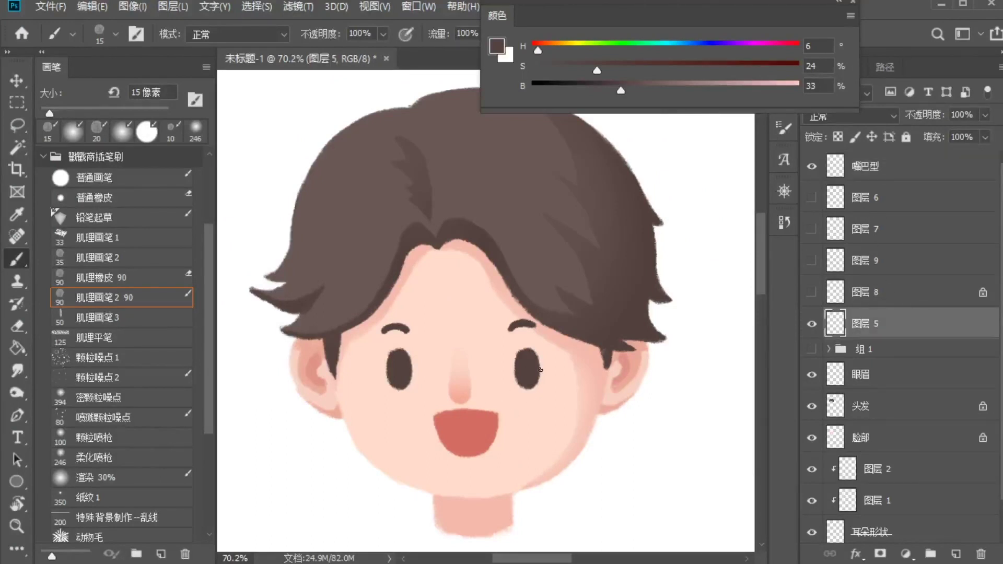
{"action": "key", "text": "ctrl"}
{"action": "left_click_drag", "start_coordinate": [462, 384], "coordinate": [465, 380]}
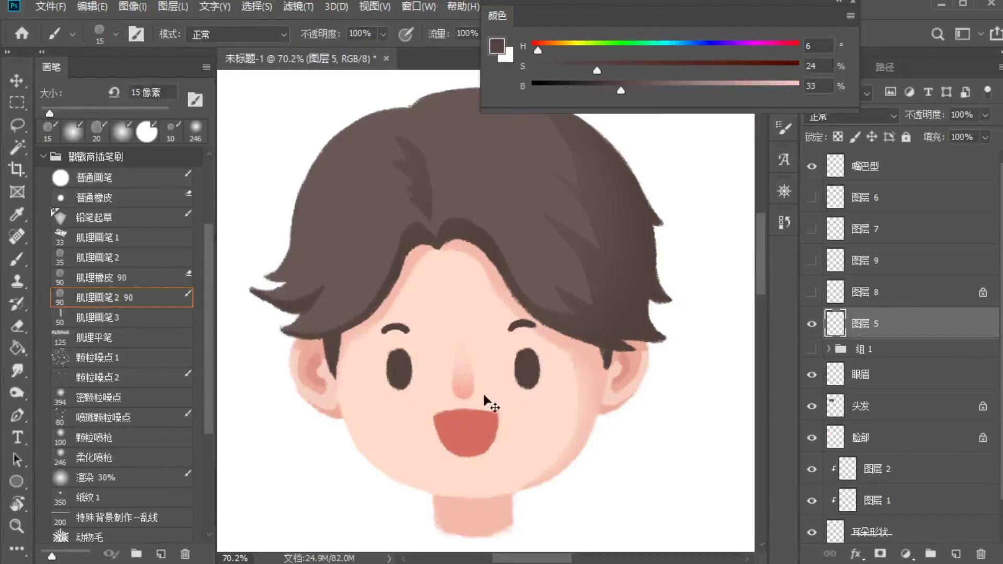
{"action": "key", "text": "ctrl+t"}
{"action": "left_click_drag", "start_coordinate": [458, 381], "coordinate": [457, 378]}
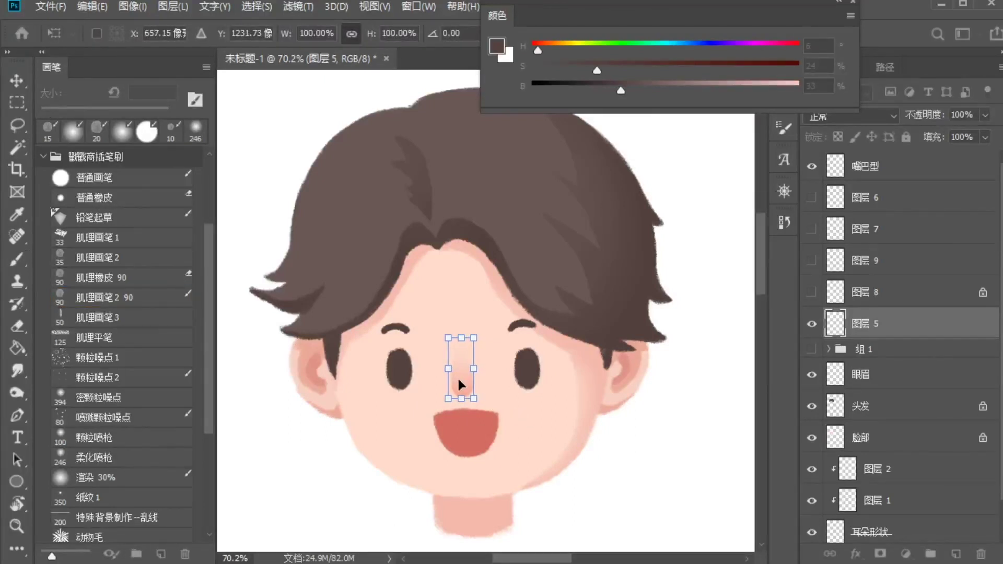
{"action": "key", "text": "Return"}
{"action": "key", "text": "b"}
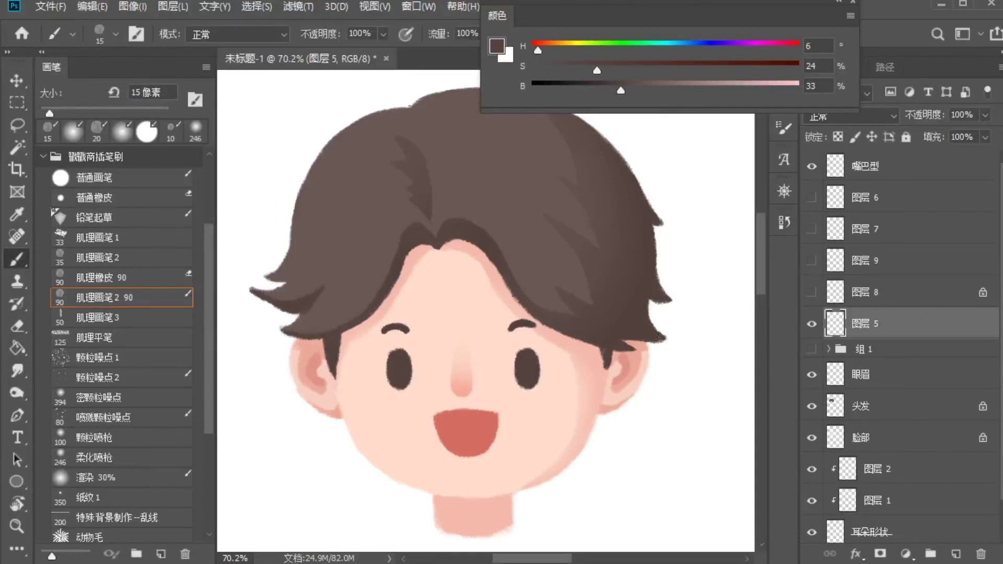
Step: Lock the transparent pixels of 嘴巴型 and paint the upper teeth in near-white H 8, S 3, B 100
{"action": "left_click", "coordinate": [898, 173]}
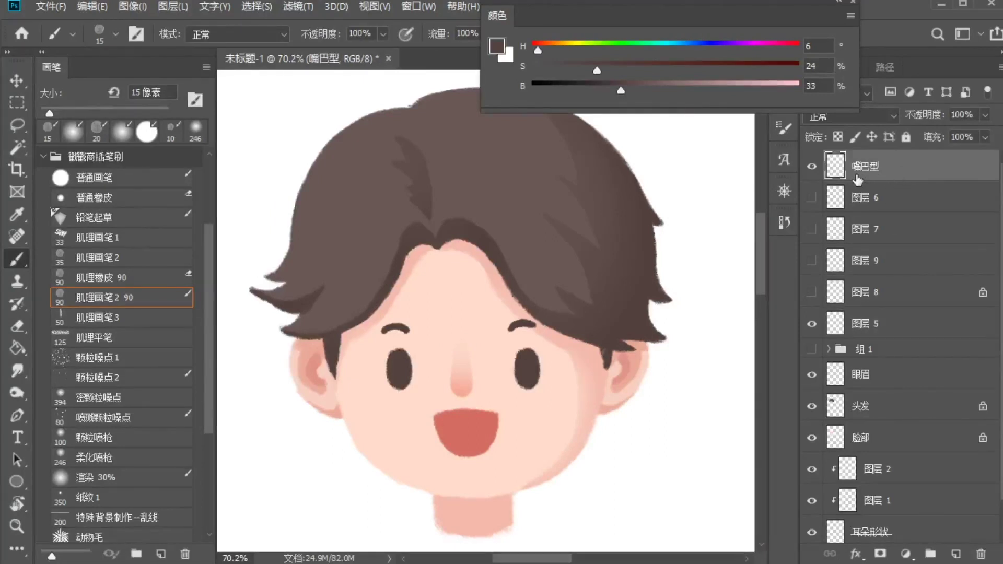
{"action": "left_click", "coordinate": [838, 138]}
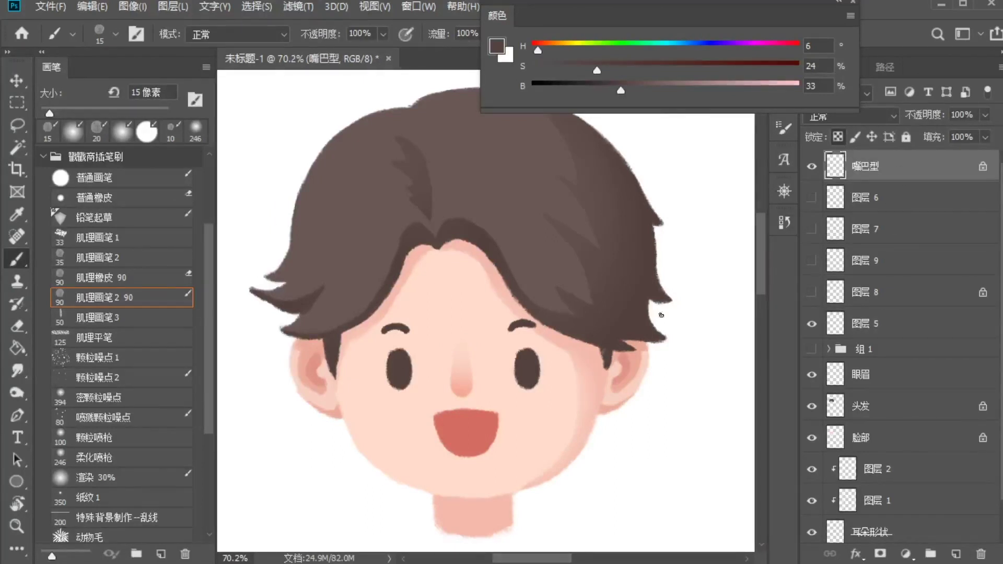
{"action": "left_click", "coordinate": [484, 417], "text": "alt"}
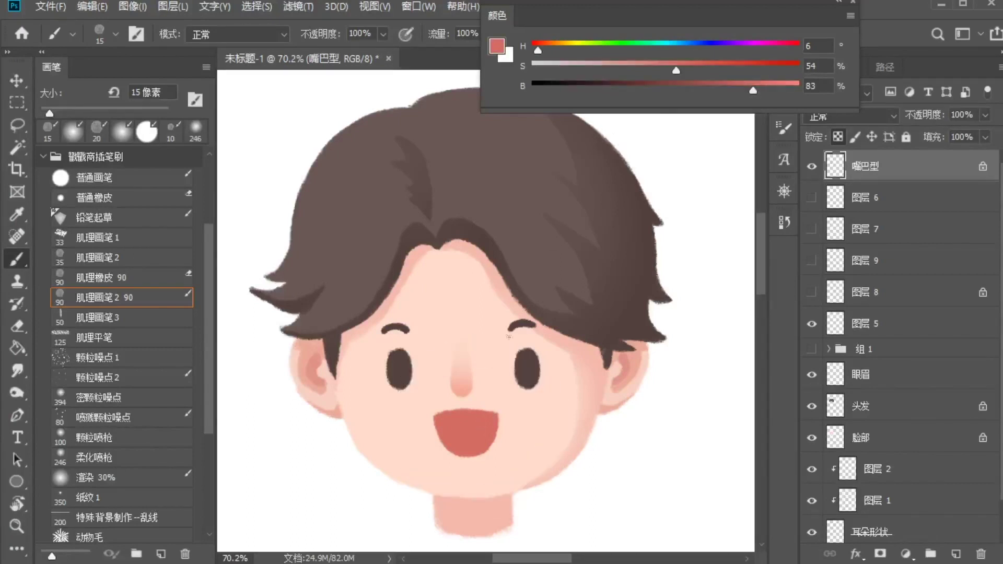
{"action": "left_click", "coordinate": [586, 353], "text": "alt"}
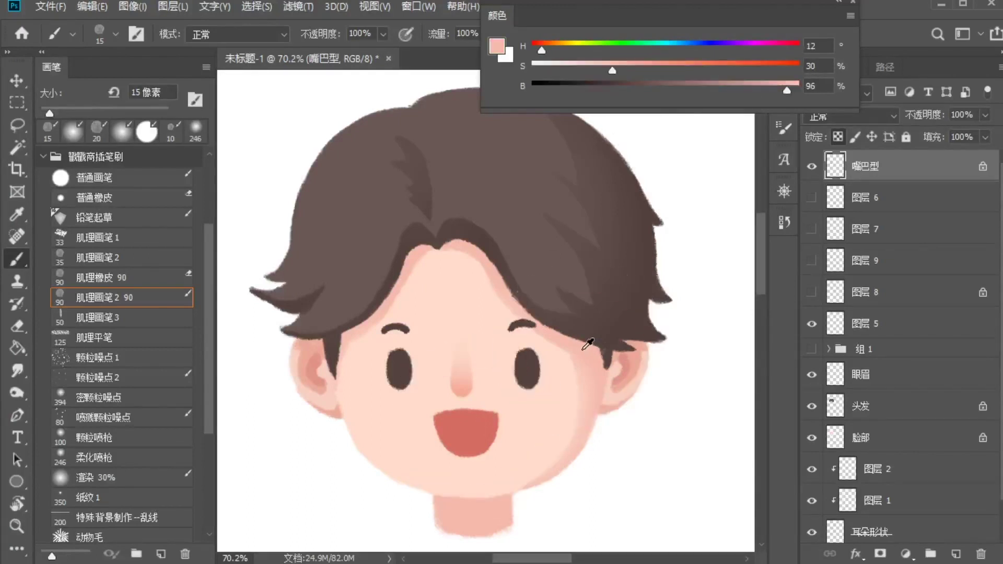
{"action": "left_click", "coordinate": [660, 66]}
{"action": "left_click", "coordinate": [745, 87]}
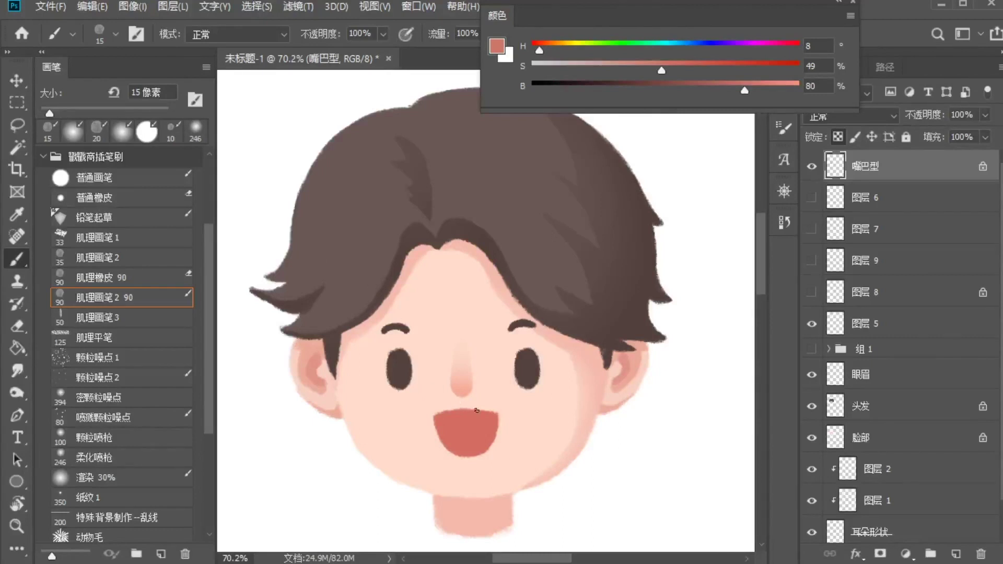
{"action": "key", "text": "alt"}
{"action": "left_click", "coordinate": [562, 65]}
{"action": "left_click_drag", "start_coordinate": [745, 90], "coordinate": [799, 91]}
{"action": "left_click_drag", "start_coordinate": [435, 419], "coordinate": [493, 413]}
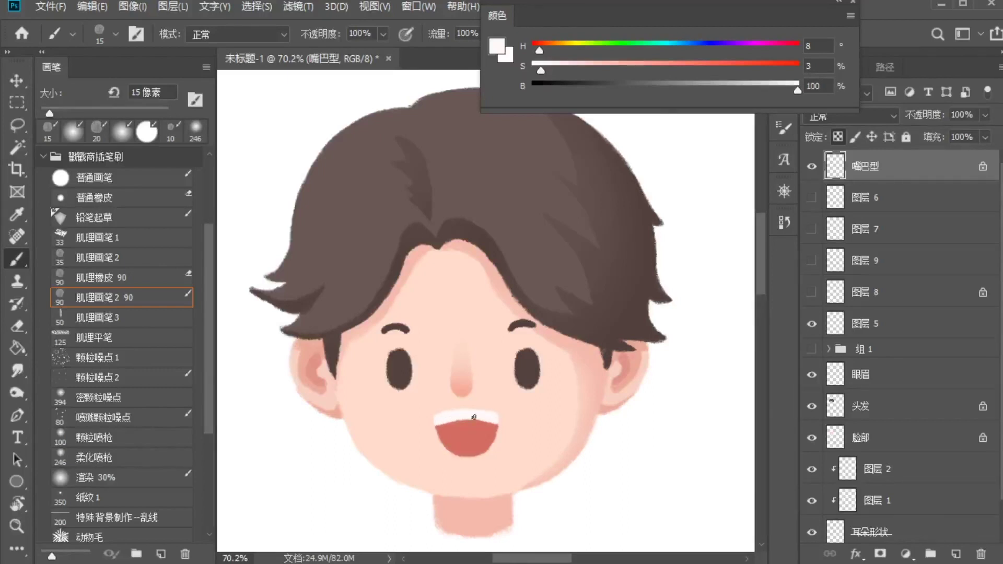
Step: Try a grey shadow in H 8, S 6, B 83 along the upper edge of the teeth, and undo it
{"action": "left_click_drag", "start_coordinate": [780, 92], "coordinate": [750, 93]}
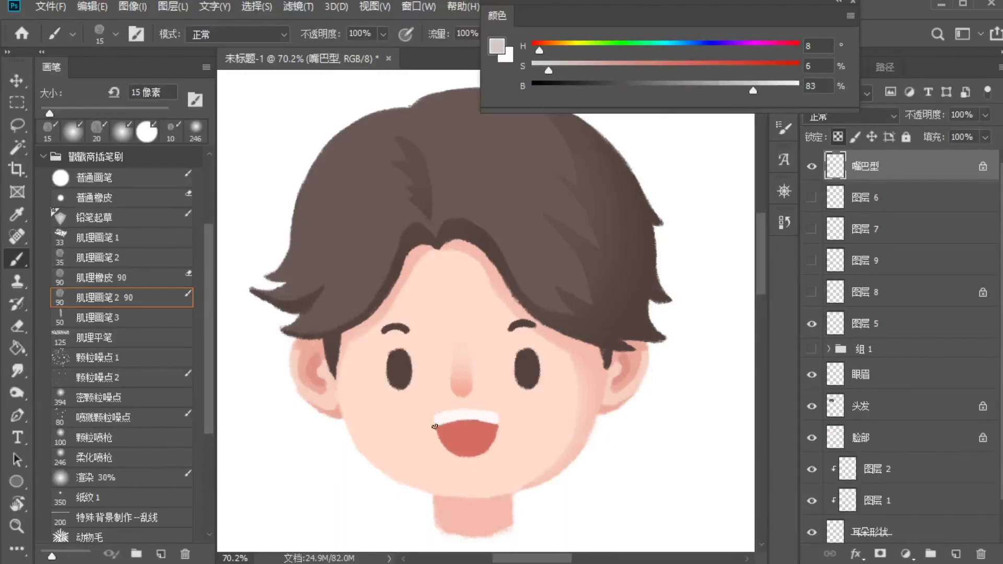
{"action": "mouse_move", "coordinate": [428, 418]}
{"action": "left_mouse_down"}
{"action": "mouse_move", "coordinate": [455, 410]}
{"action": "mouse_move", "coordinate": [502, 419]}
{"action": "left_mouse_up"}
{"action": "key", "text": "ctrl"}
{"action": "key", "text": "ctrl+z"}
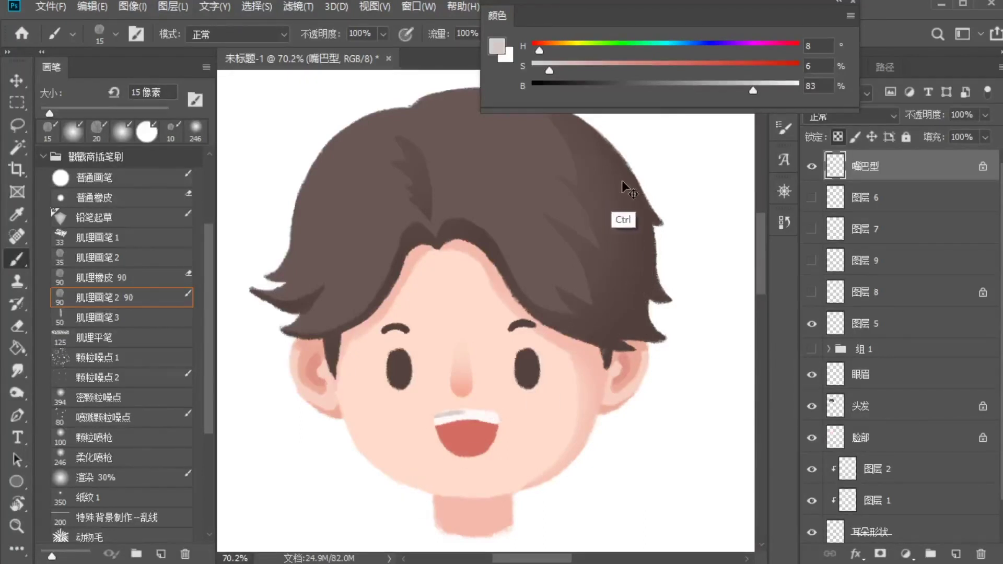
Step: Paint a lighter grey shadow along the upper edge of the teeth in H 8, S 6, B 90
{"action": "mouse_move", "coordinate": [760, 89]}
{"action": "left_mouse_down"}
{"action": "mouse_move", "coordinate": [773, 90]}
{"action": "mouse_move", "coordinate": [763, 90]}
{"action": "left_mouse_up"}
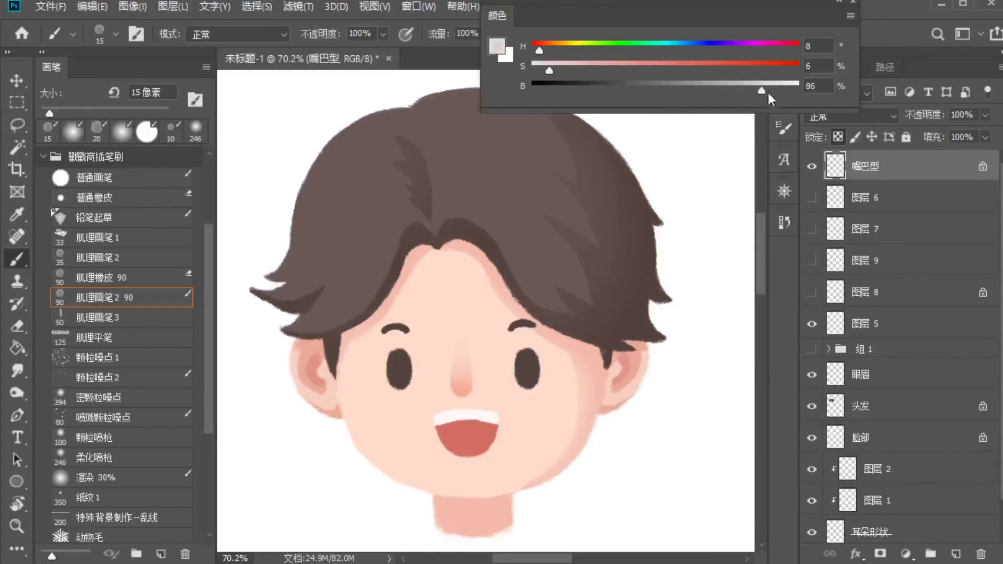
{"action": "left_click", "coordinate": [773, 90]}
{"action": "left_click_drag", "start_coordinate": [436, 416], "coordinate": [497, 416]}
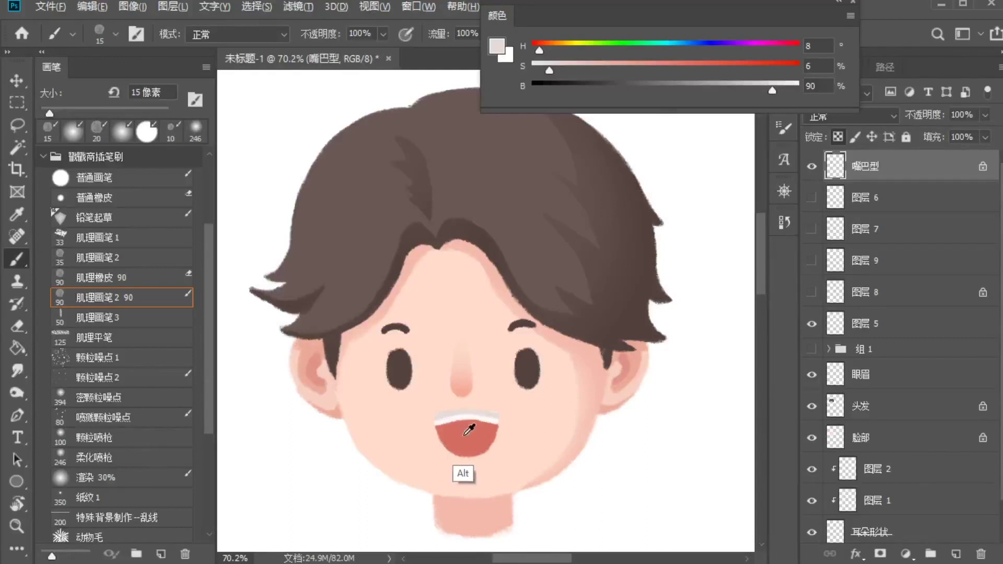
Step: Paint a rounded tongue at the base of the open mouth in H 10, S 45, B 91
{"action": "left_click", "coordinate": [466, 433], "text": "alt"}
{"action": "left_click", "coordinate": [774, 88]}
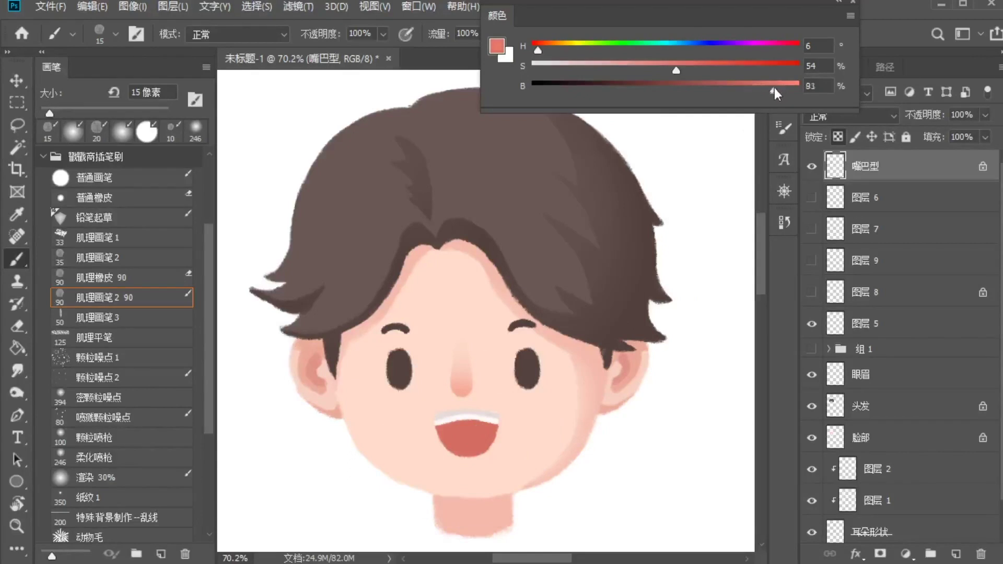
{"action": "left_click", "coordinate": [654, 69]}
{"action": "left_click", "coordinate": [541, 49]}
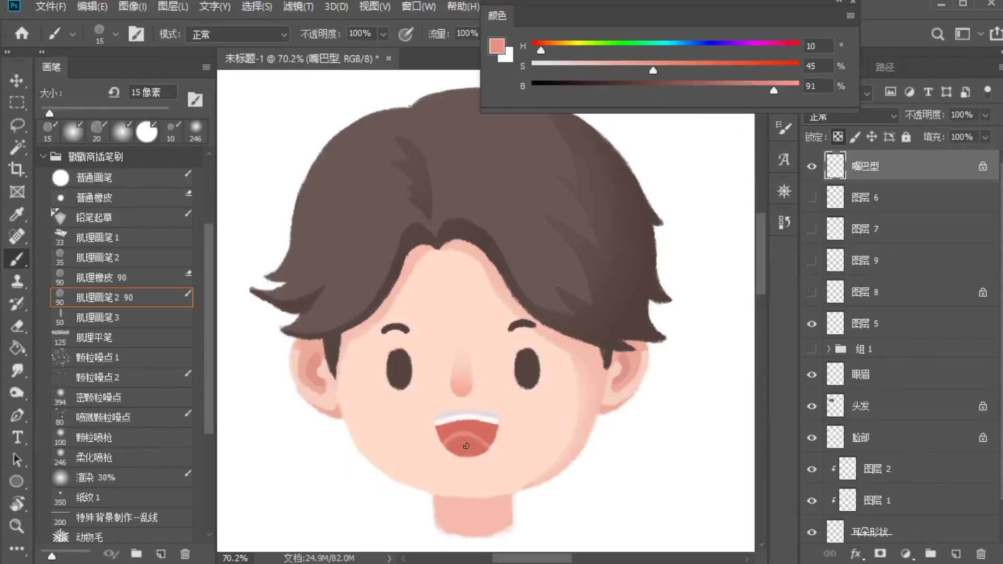
{"action": "left_click_drag", "start_coordinate": [448, 443], "coordinate": [491, 444]}
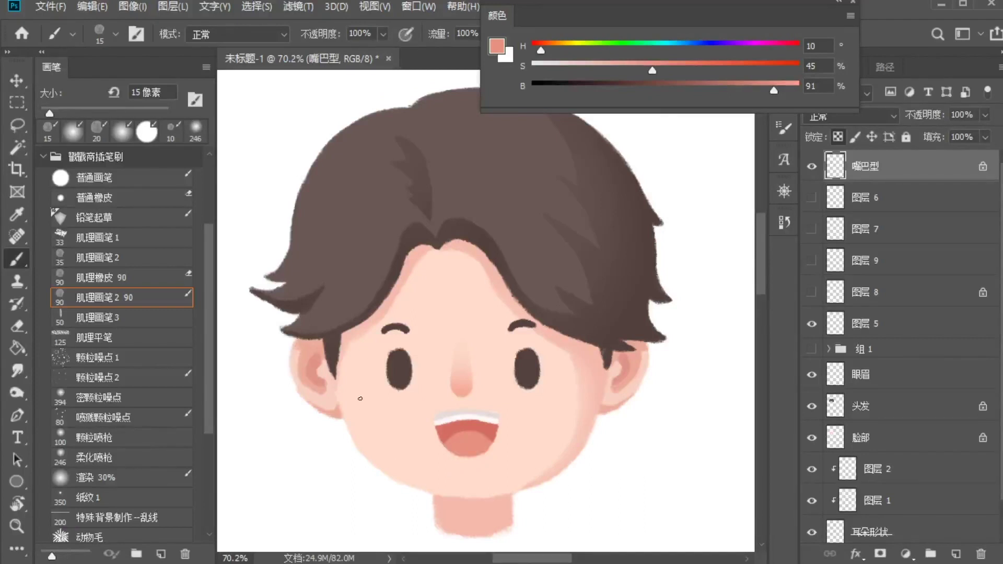
Step: Lighten the lower part of the tongue with the 渲染 30% brush at 40 pixels in H 17, S 39, B 96
{"action": "left_click", "coordinate": [122, 482]}
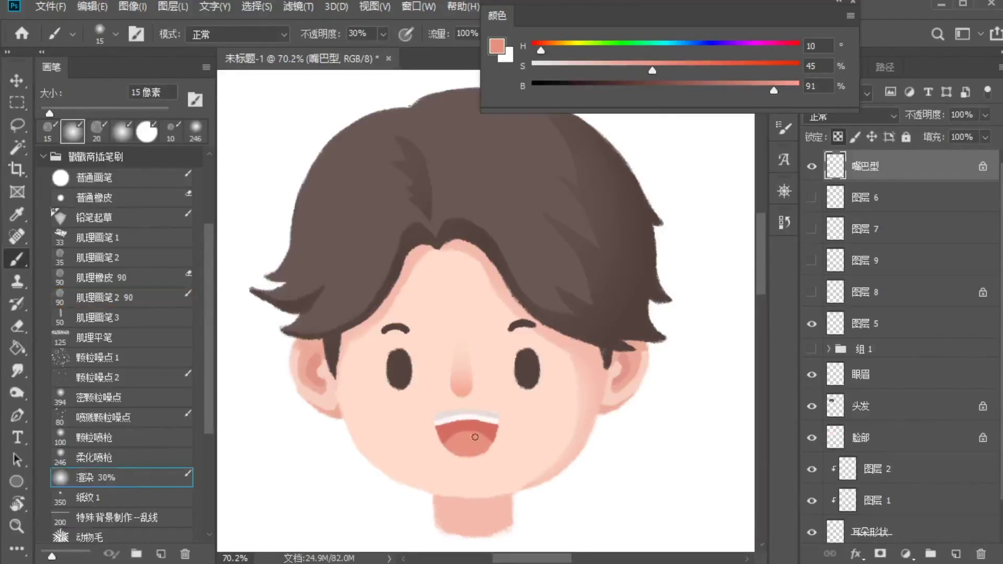
{"action": "left_click_drag", "start_coordinate": [768, 87], "coordinate": [788, 87]}
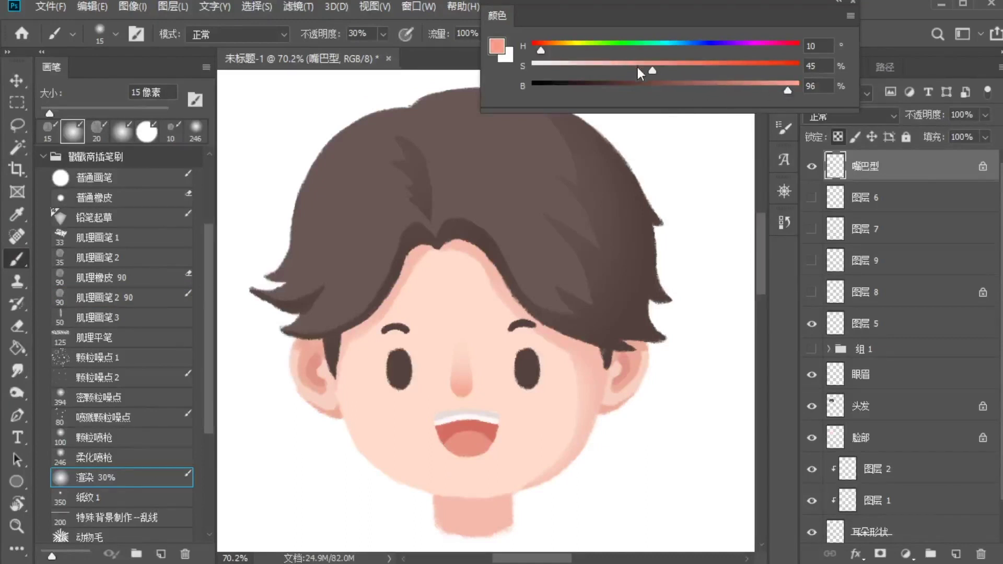
{"action": "left_click_drag", "start_coordinate": [549, 54], "coordinate": [545, 50]}
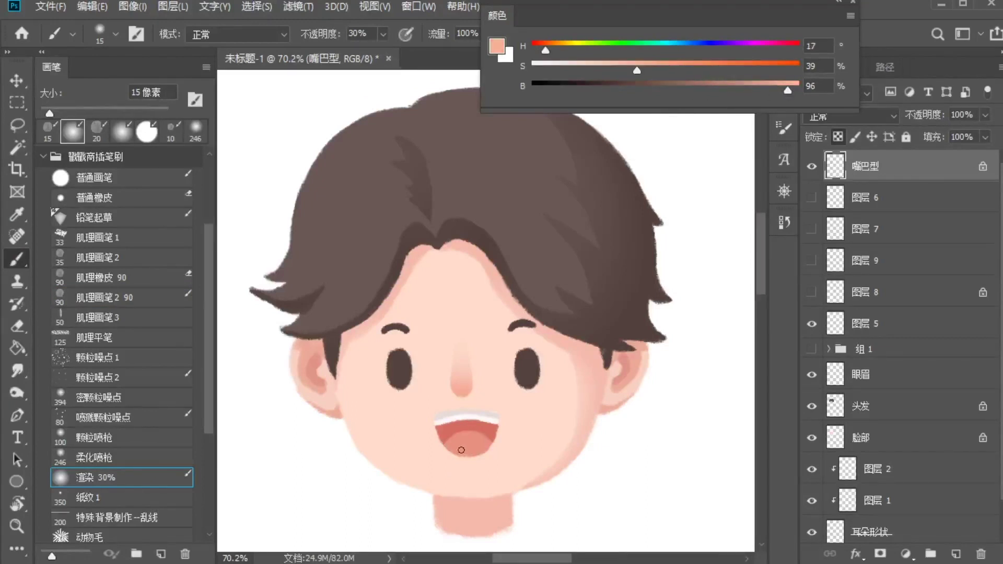
{"action": "key", "text": "bracketright"}
{"action": "key", "text": "bracketright"}
{"action": "key", "text": "bracketright"}
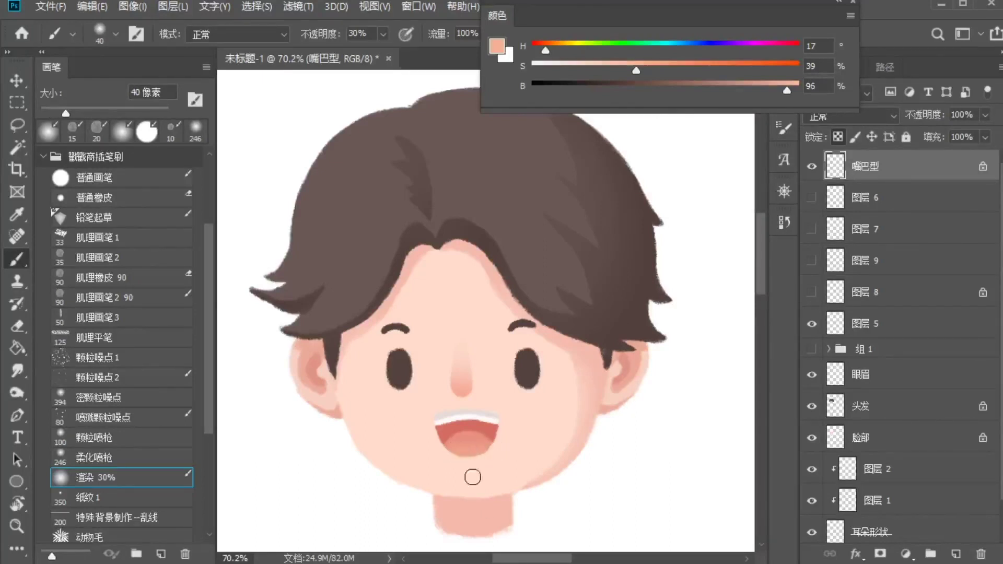
Step: Shade the mouth interior beneath the teeth with a darker red H 5, S 60, B 75 at brush size 20 pixels
{"action": "key", "text": "bracketleft"}
{"action": "key", "text": "bracketleft"}
{"action": "left_click", "coordinate": [470, 424], "text": "alt"}
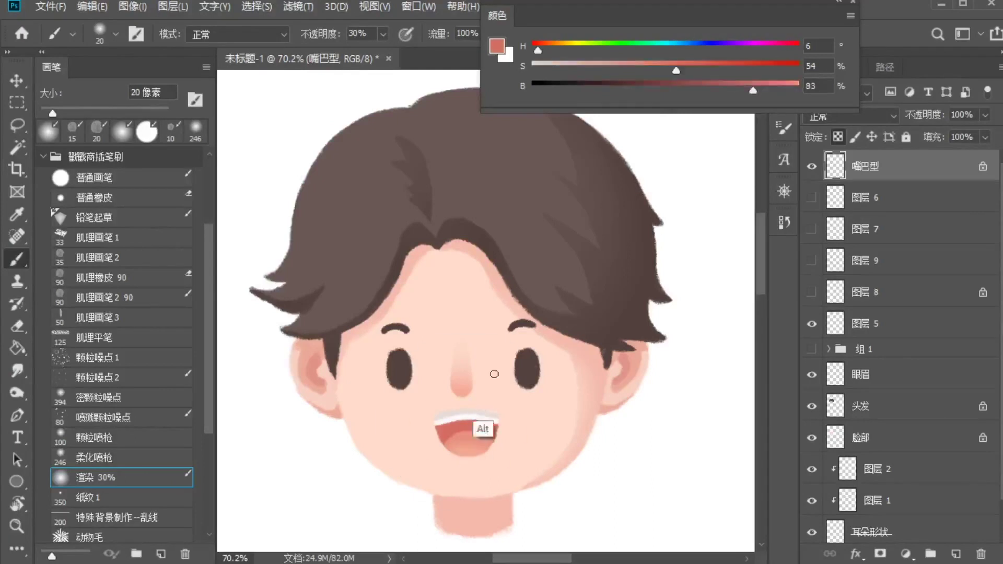
{"action": "left_click_drag", "start_coordinate": [726, 83], "coordinate": [722, 82]}
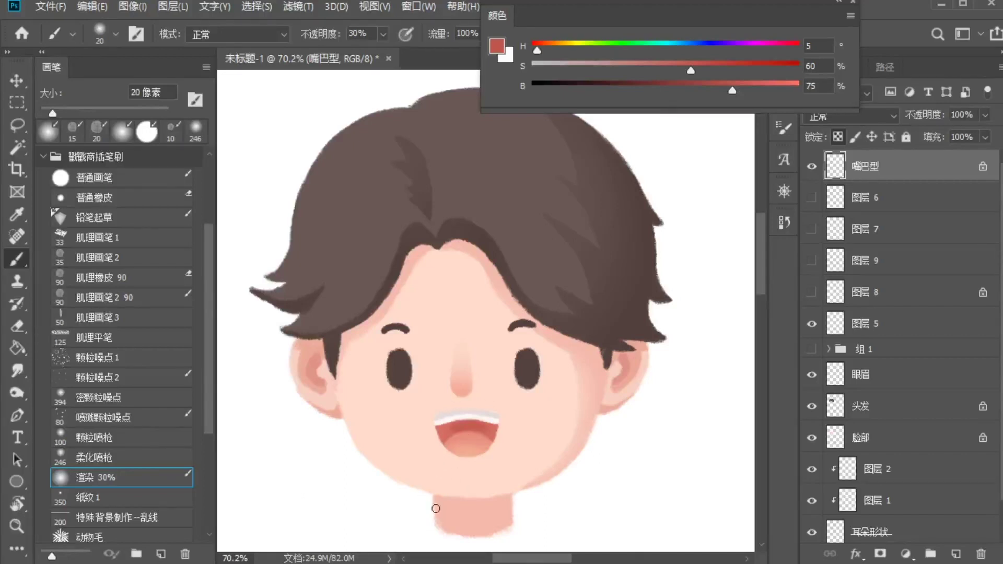
{"action": "key", "text": "alt"}
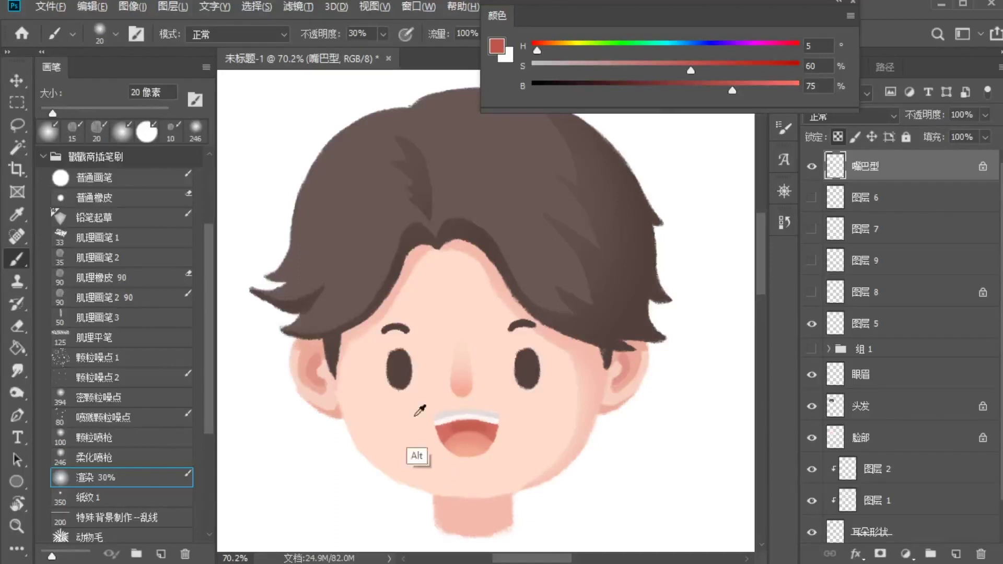
Step: Repaint the teeth solid white with the 肌理画笔2 90 brush, and trim their lower corners in mouth red H 6, S 54, B 83 at 25 pixels
{"action": "left_click", "coordinate": [139, 301]}
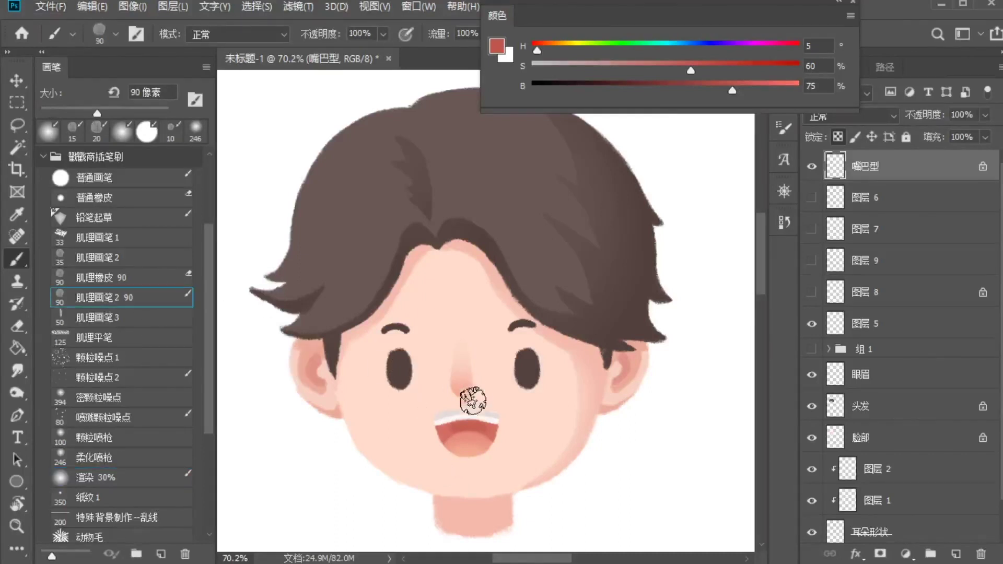
{"action": "left_click", "coordinate": [447, 415], "text": "alt"}
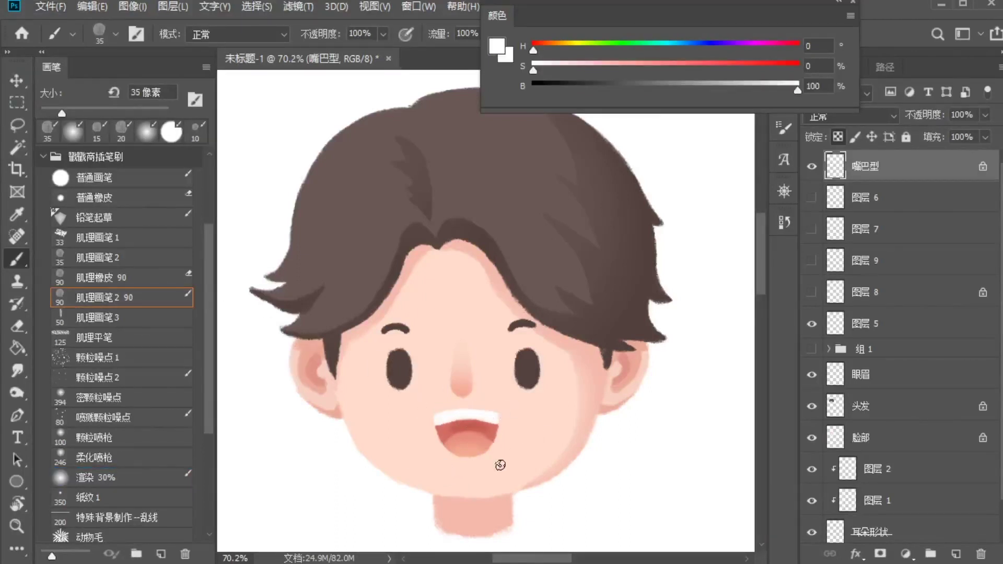
{"action": "key", "text": "bracketleft"}
{"action": "key", "text": "bracketleft"}
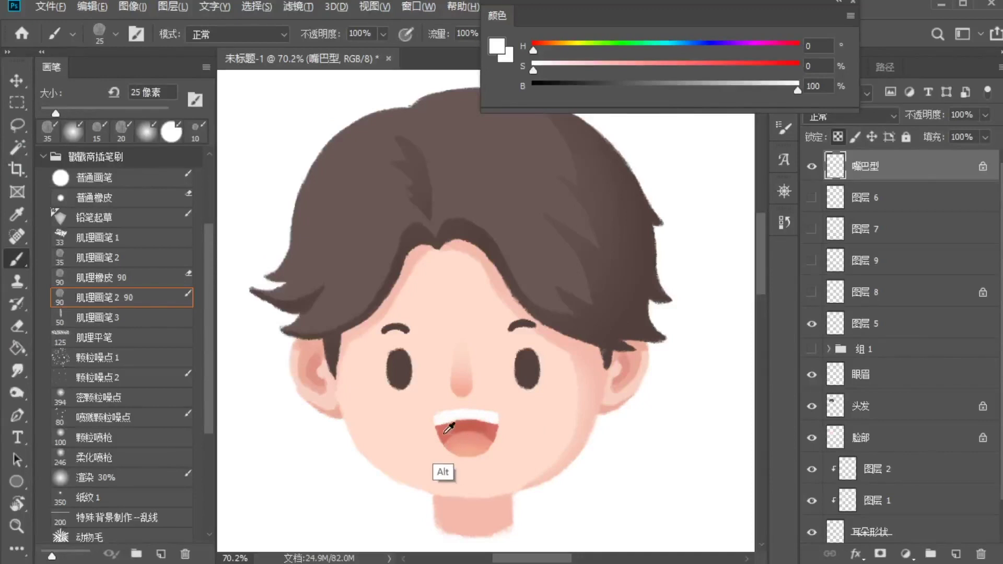
{"action": "left_click", "coordinate": [449, 432], "text": "alt"}
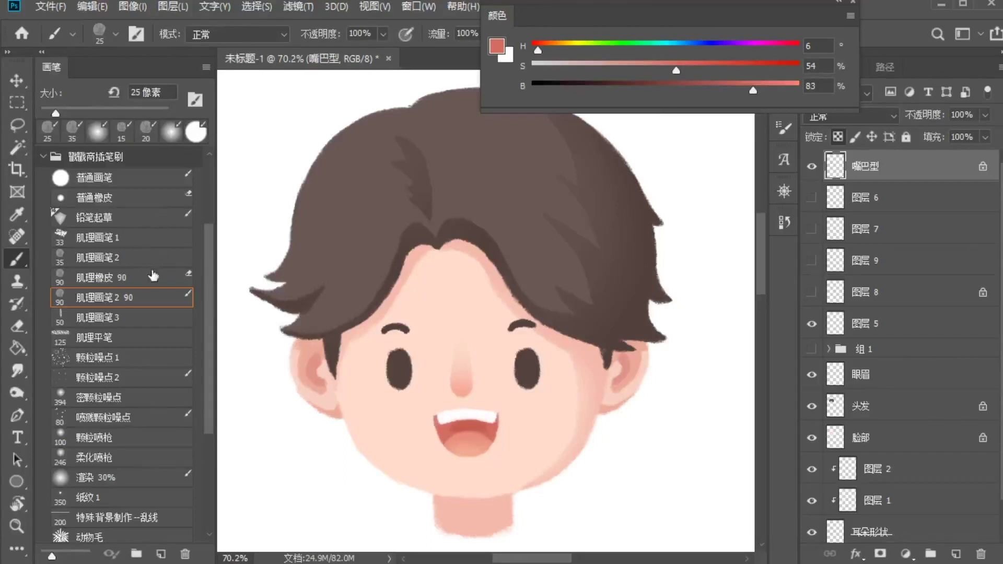
Step: Paint small canine teeth along the lower edge of the upper teeth in H 0, S 1, B 100 at brush size 7 pixels
{"action": "key", "text": "bracketleft"}
{"action": "key", "text": "bracketleft"}
{"action": "key", "text": "bracketleft"}
{"action": "key", "text": "bracketleft"}
{"action": "key", "text": "bracketleft"}
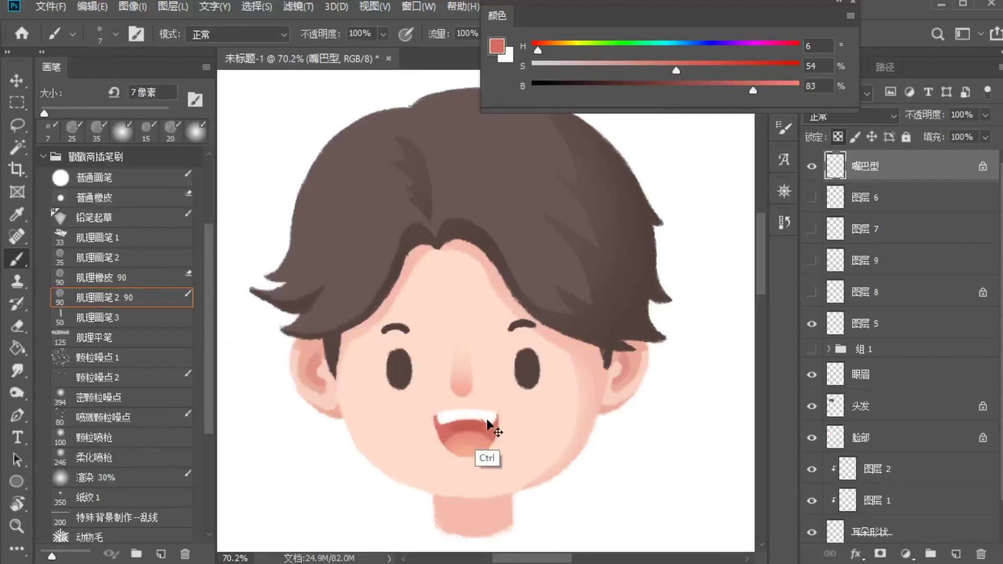
{"action": "left_click", "coordinate": [481, 420], "text": "alt"}
{"action": "left_click_drag", "start_coordinate": [485, 416], "coordinate": [483, 431]}
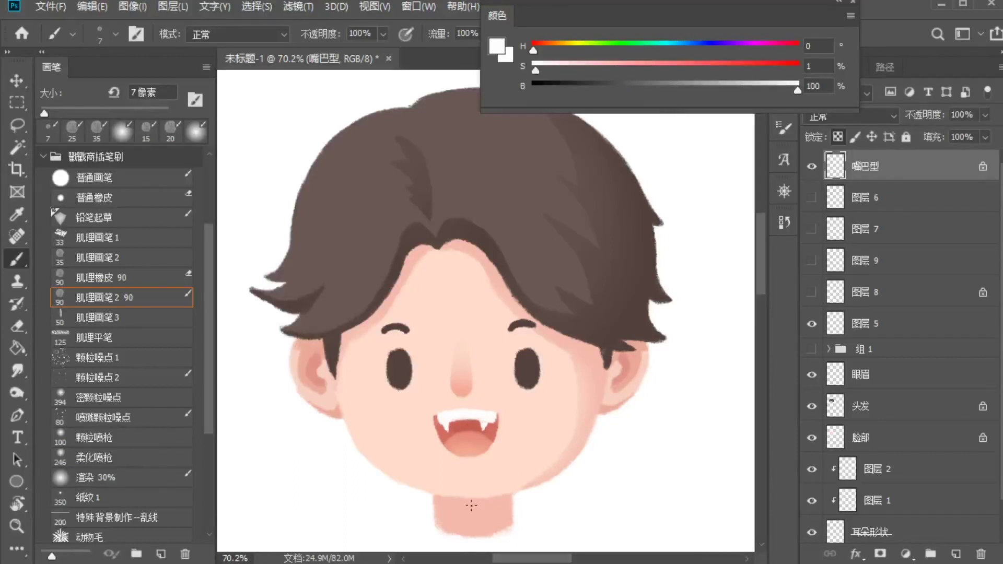
{"action": "key", "text": "ctrl+z"}
{"action": "key", "text": "ctrl+shift+z"}
{"action": "scroll", "coordinate": [487, 422], "scroll_direction": "down", "scroll_amount": 1}
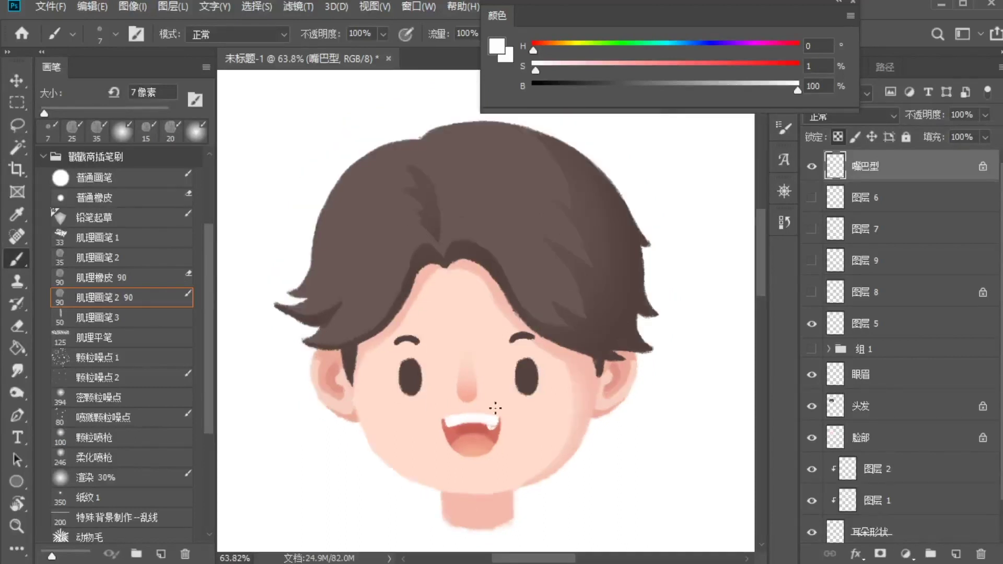
Step: Create a new layer directly above the 脸部 layer for the blush
{"action": "left_click", "coordinate": [906, 386]}
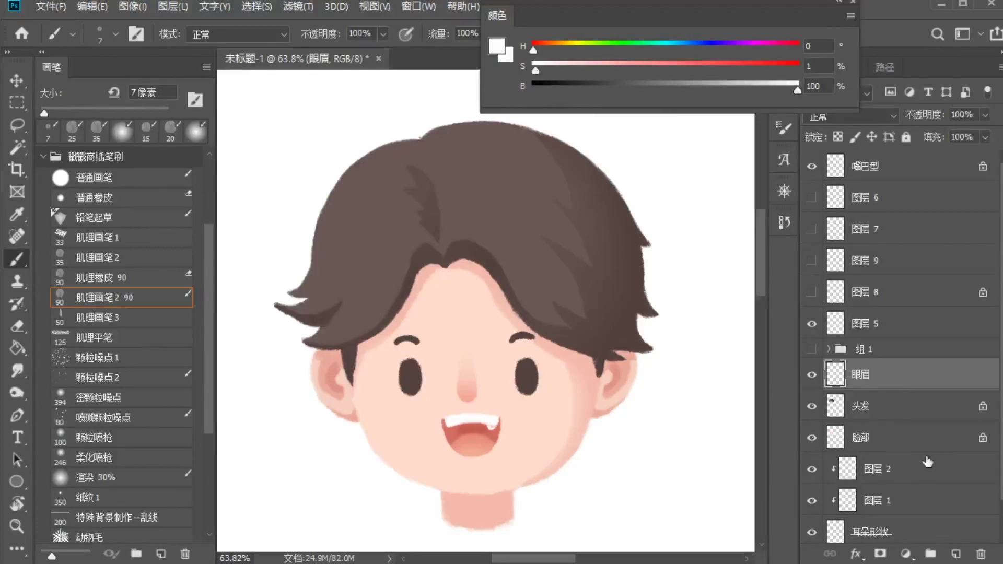
{"action": "left_click", "coordinate": [912, 439]}
{"action": "left_click", "coordinate": [956, 553]}
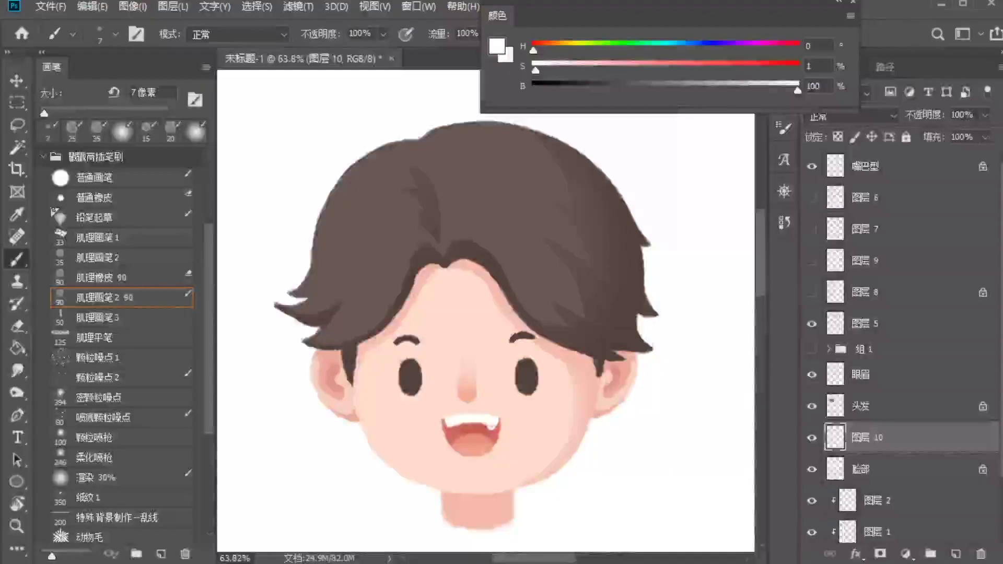
Step: Try a blush on the right-hand cheek with the 渲染 30% brush at 175 pixels in red H 0, S 100, B 100
{"action": "left_click", "coordinate": [85, 477]}
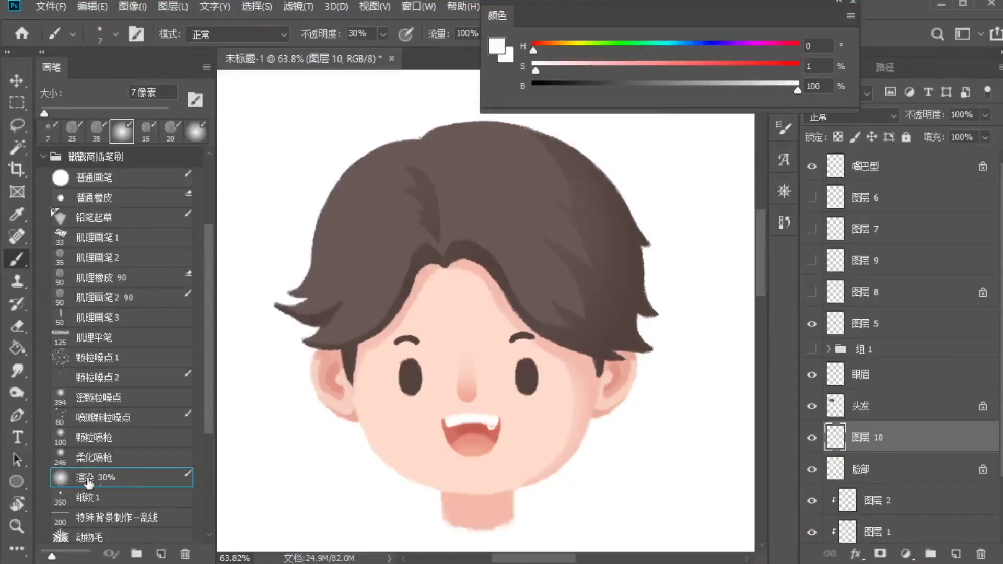
{"action": "left_click", "coordinate": [789, 67]}
{"action": "key", "text": "bracketright"}
{"action": "key", "text": "bracketright"}
{"action": "key", "text": "bracketright"}
{"action": "key", "text": "bracketright"}
{"action": "key", "text": "bracketright"}
{"action": "key", "text": "bracketright"}
{"action": "key", "text": "bracketright"}
{"action": "key", "text": "bracketright"}
{"action": "key", "text": "bracketright"}
{"action": "key", "text": "bracketright"}
{"action": "key", "text": "bracketright"}
{"action": "key", "text": "bracketright"}
{"action": "key", "text": "bracketright"}
{"action": "key", "text": "bracketright"}
{"action": "key", "text": "bracketright"}
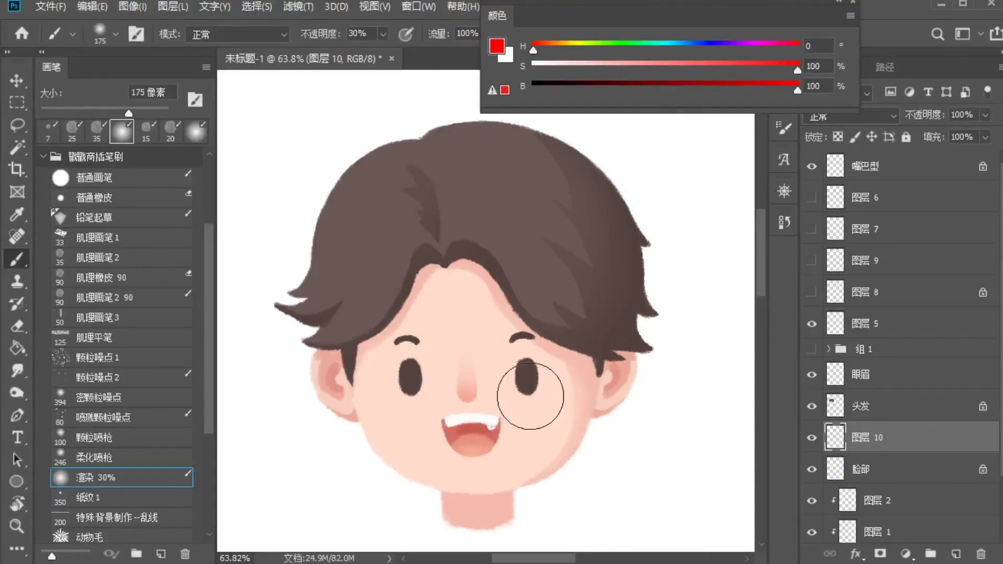
{"action": "left_click_drag", "start_coordinate": [531, 394], "coordinate": [571, 403]}
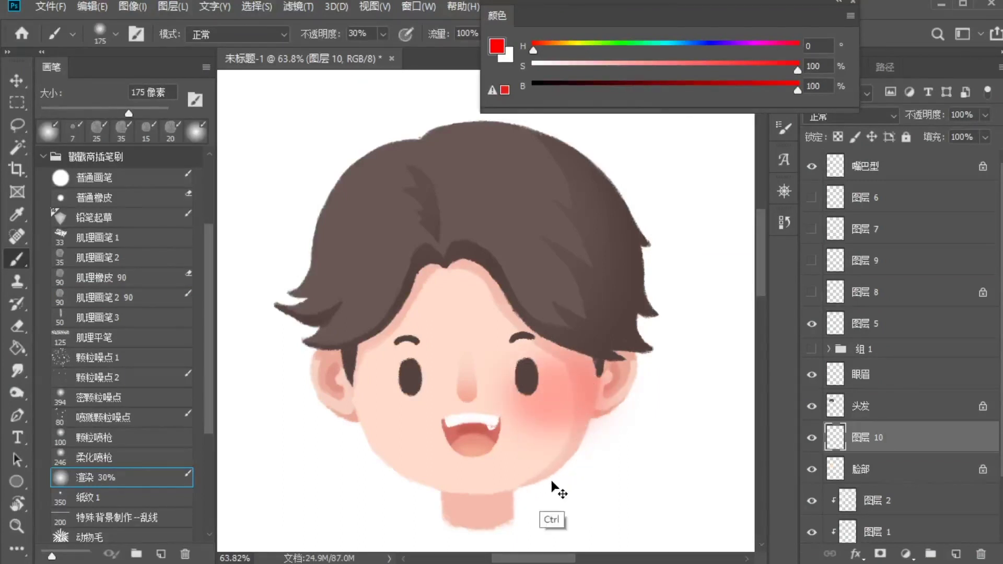
{"action": "key", "text": "ctrl+z"}
Step: Paint soft red blush on both cheeks below the eyes at 8% opacity with a 100-pixel brush
{"action": "left_click", "coordinate": [383, 34]}
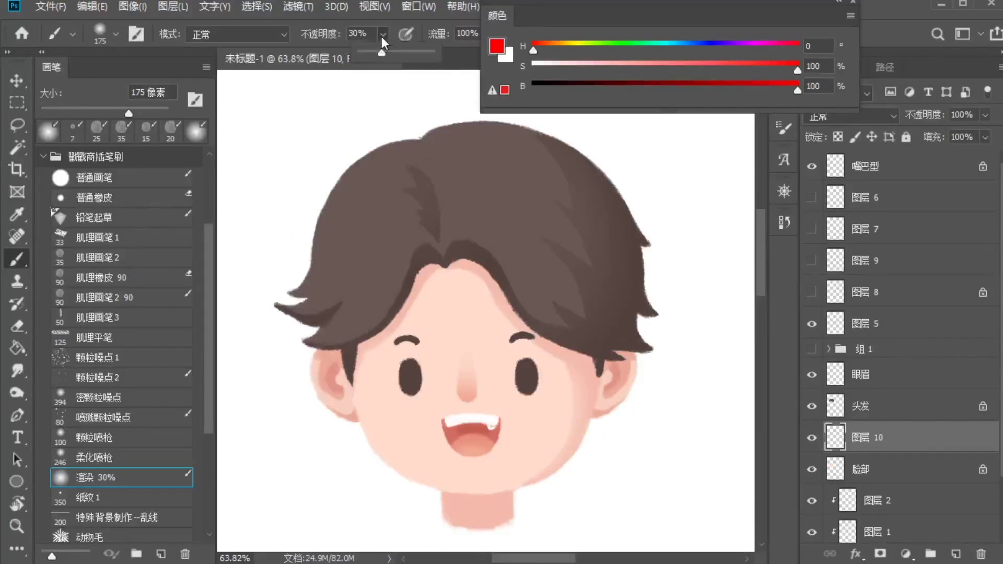
{"action": "left_click_drag", "start_coordinate": [369, 54], "coordinate": [366, 53]}
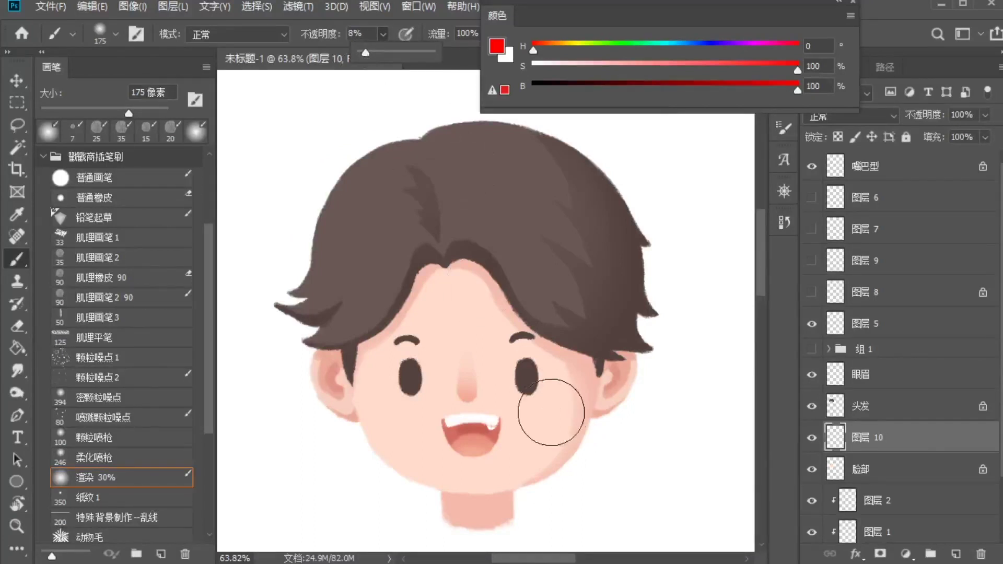
{"action": "key", "text": "bracketleft"}
{"action": "key", "text": "bracketleft"}
{"action": "key", "text": "bracketleft"}
{"action": "mouse_move", "coordinate": [543, 414]}
{"action": "left_mouse_down"}
{"action": "mouse_move", "coordinate": [519, 408]}
{"action": "mouse_move", "coordinate": [572, 397]}
{"action": "mouse_move", "coordinate": [543, 391]}
{"action": "mouse_move", "coordinate": [530, 411]}
{"action": "mouse_move", "coordinate": [562, 409]}
{"action": "mouse_move", "coordinate": [531, 407]}
{"action": "mouse_move", "coordinate": [553, 400]}
{"action": "left_mouse_up"}
{"action": "mouse_move", "coordinate": [407, 405]}
{"action": "left_mouse_down"}
{"action": "mouse_move", "coordinate": [376, 394]}
{"action": "mouse_move", "coordinate": [405, 402]}
{"action": "mouse_move", "coordinate": [385, 388]}
{"action": "mouse_move", "coordinate": [412, 403]}
{"action": "mouse_move", "coordinate": [400, 397]}
{"action": "left_mouse_up"}
{"action": "mouse_move", "coordinate": [543, 403]}
{"action": "left_mouse_down"}
{"action": "mouse_move", "coordinate": [520, 413]}
{"action": "mouse_move", "coordinate": [572, 398]}
{"action": "mouse_move", "coordinate": [549, 403]}
{"action": "left_mouse_up"}
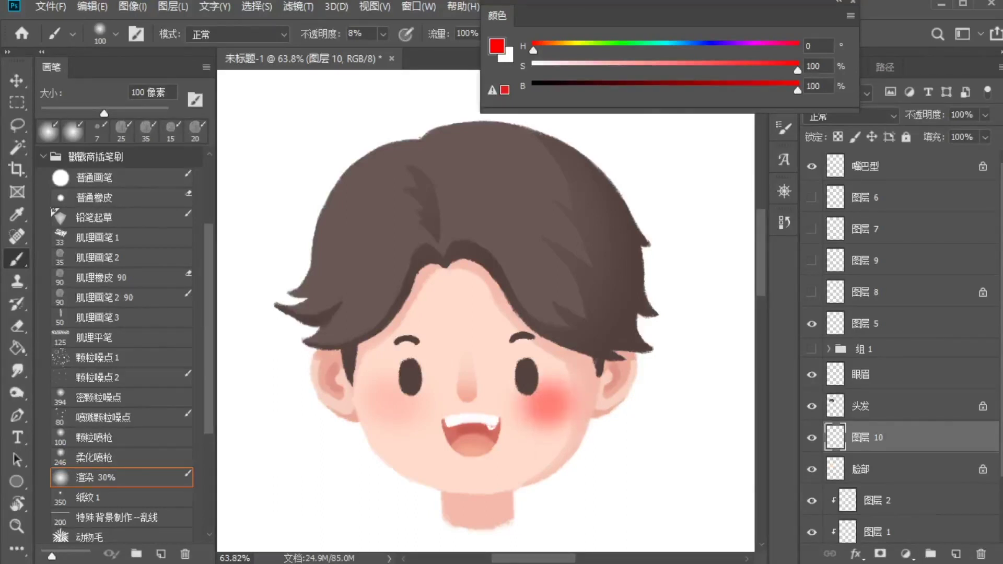
{"action": "key", "text": "ctrl+z"}
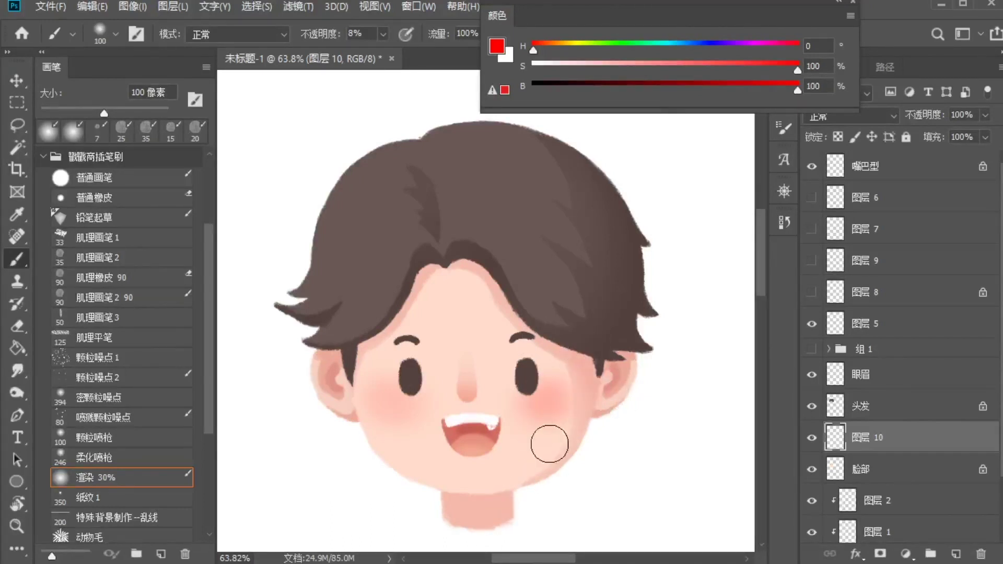
Step: Add a faint red tint to both ears with the same 100-pixel brush at 8% opacity
{"action": "left_click_drag", "start_coordinate": [436, 430], "coordinate": [444, 434]}
{"action": "key", "text": "ctrl+z"}
{"action": "left_click_drag", "start_coordinate": [623, 354], "coordinate": [622, 339]}
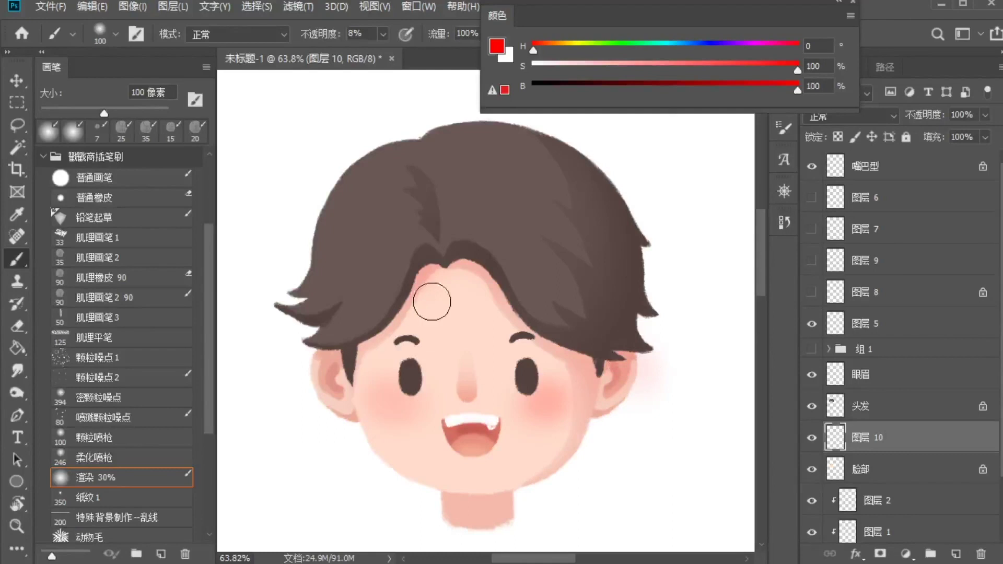
{"action": "left_click_drag", "start_coordinate": [298, 359], "coordinate": [334, 343]}
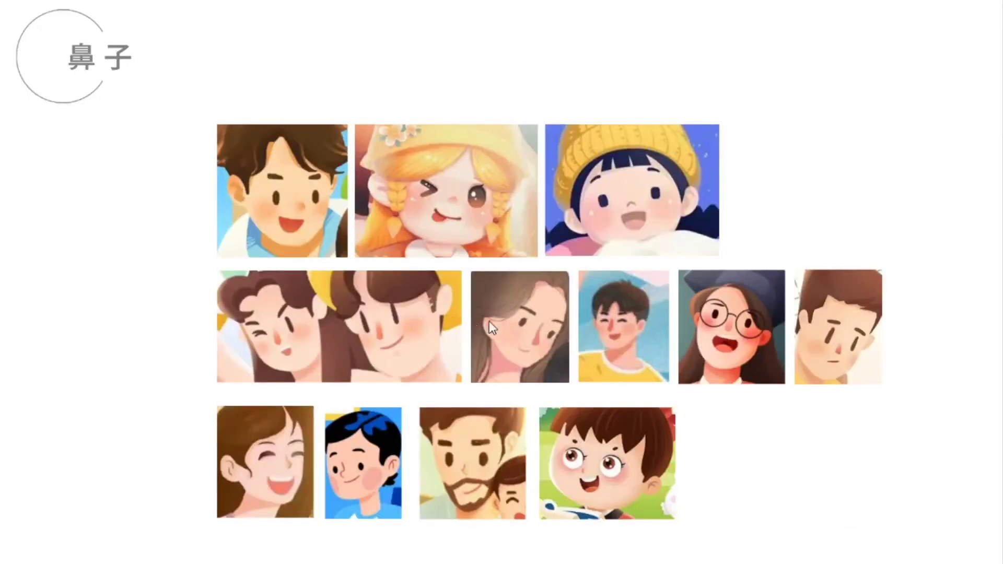
{"action": "left_click", "coordinate": [246, 171]}
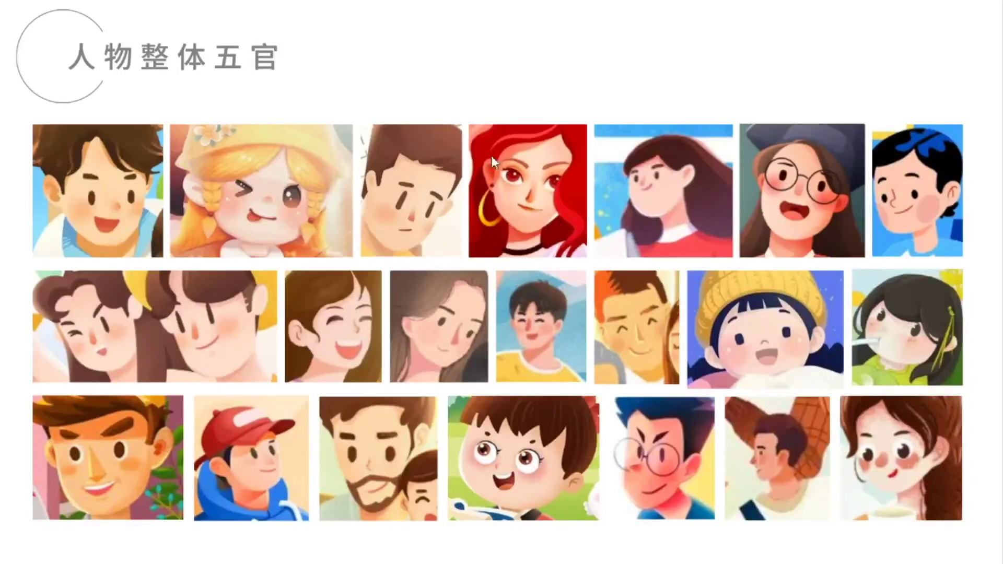